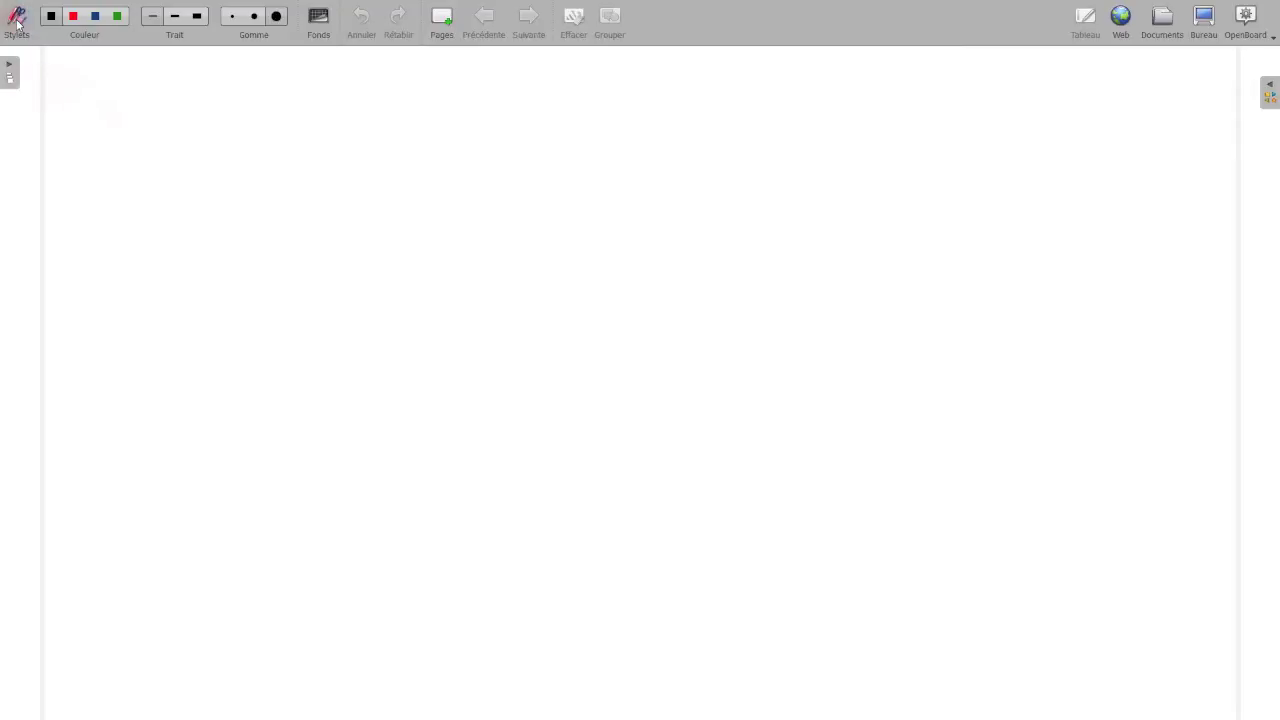
# Display the floating drawing-tool palette and move it slightly higher on the page.
pyautogui.click(17, 14)
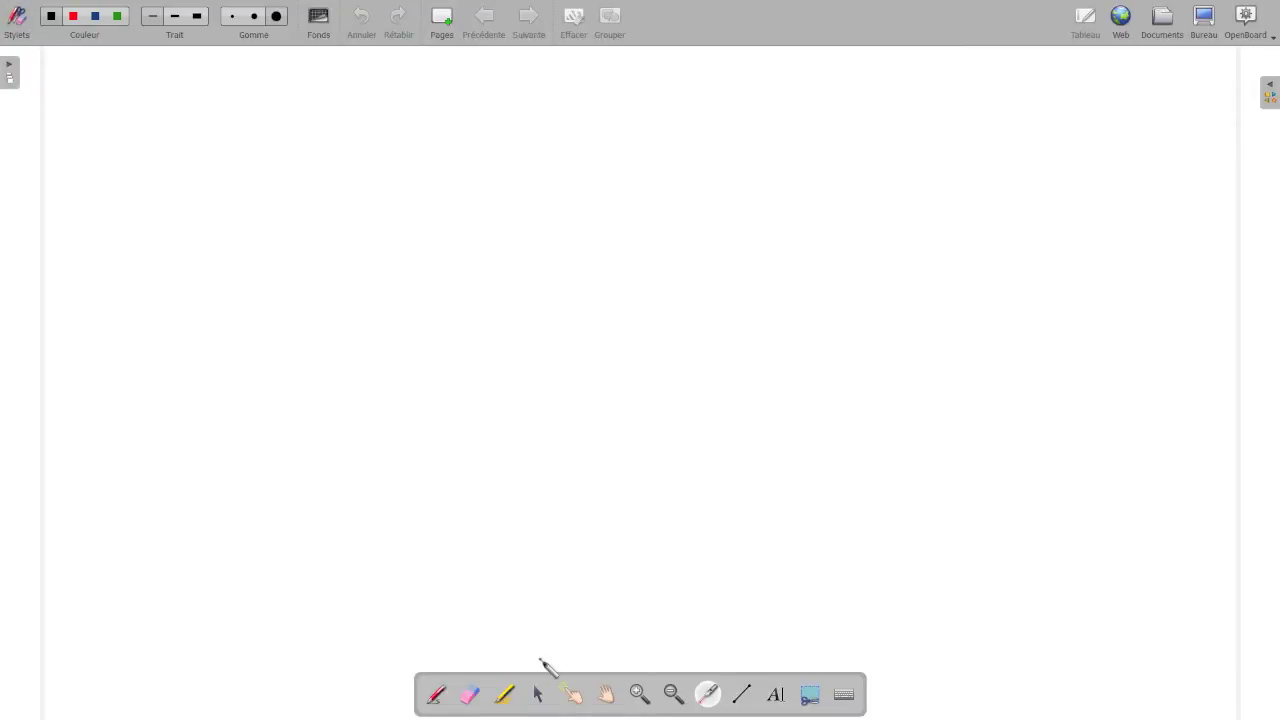
pyautogui.moveTo(540, 678); pyautogui.dragTo(547, 598)
# Draw a freehand pen stroke in the middle of the page and erase it.
pyautogui.click(443, 614)
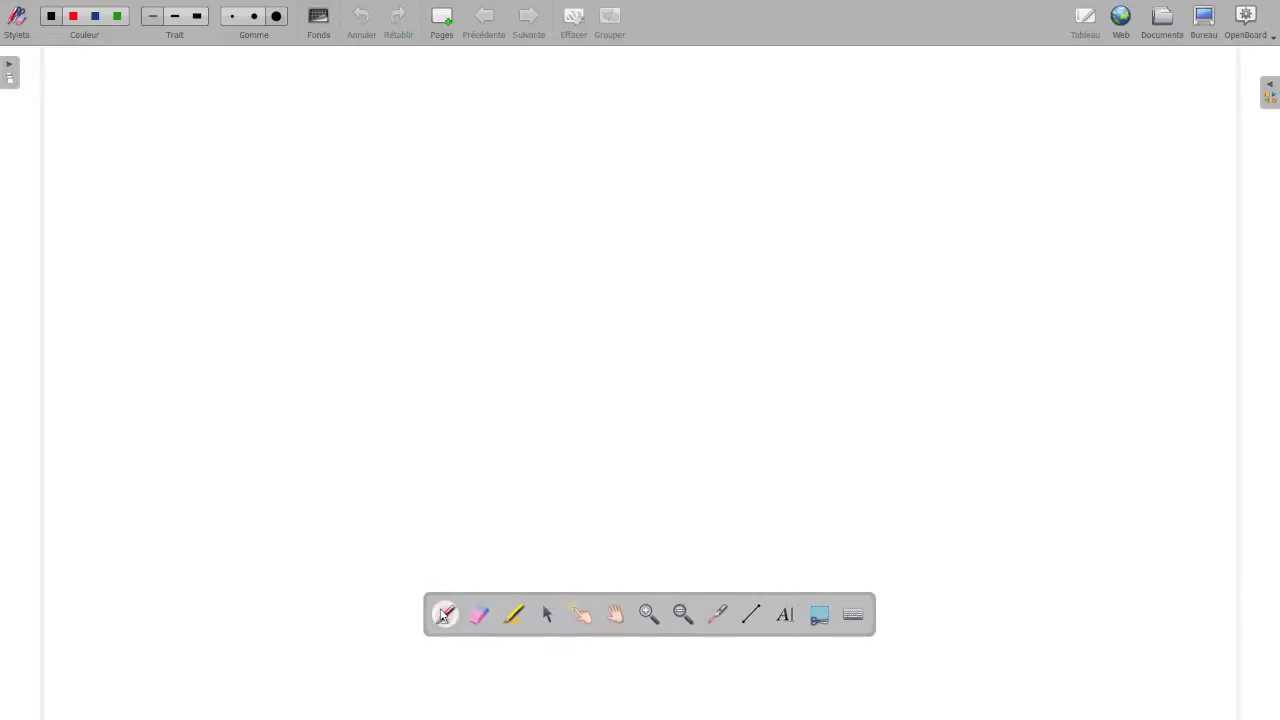
pyautogui.moveTo(575, 452)
pyautogui.mouseDown()
pyautogui.moveTo(586, 438)
pyautogui.moveTo(626, 481)
pyautogui.moveTo(611, 423)
pyautogui.moveTo(620, 500)
pyautogui.mouseUp()
pyautogui.click(477, 612)
# Draw a large number 1 with the thick green highlighter at the page centre and adjust its position slightly.
pyautogui.click(513, 613)
pyautogui.moveTo(568, 459)
pyautogui.mouseDown()
pyautogui.moveTo(626, 446)
pyautogui.moveTo(620, 532)
pyautogui.mouseUp()
pyautogui.click(547, 613)
pyautogui.click(617, 489)
pyautogui.moveTo(645, 485); pyautogui.dragTo(675, 422)
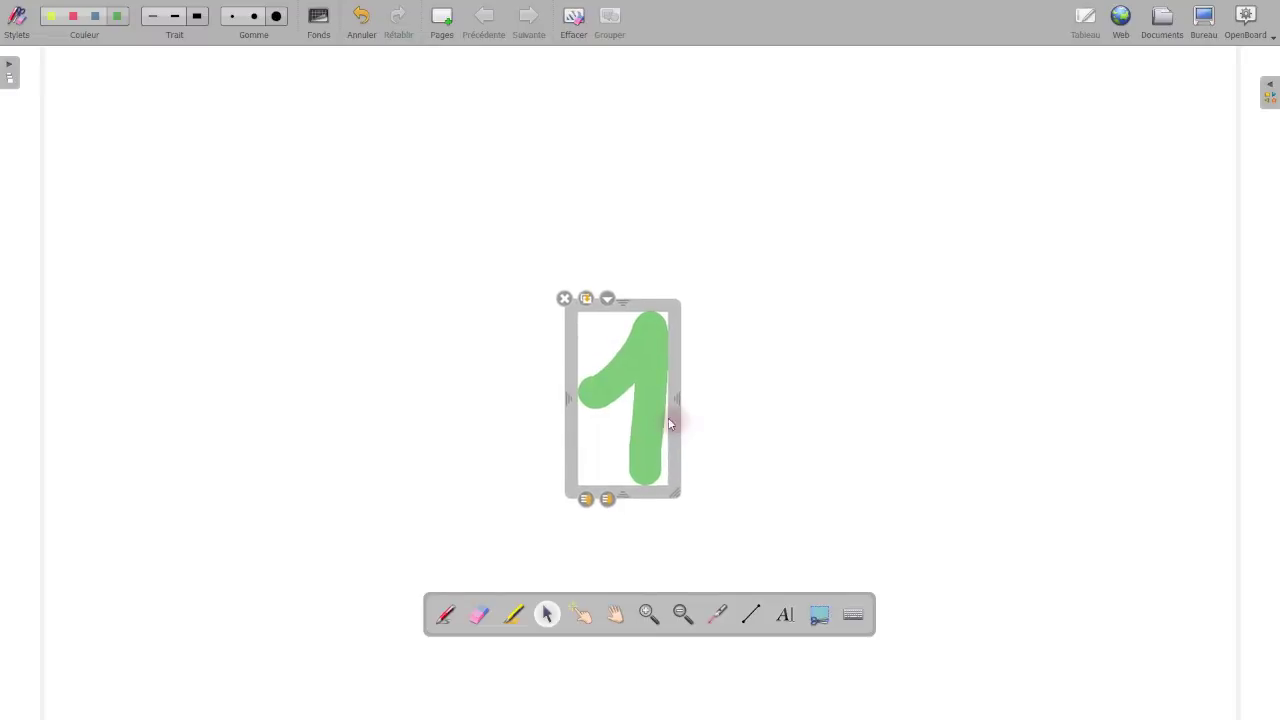
pyautogui.click(580, 615)
pyautogui.moveTo(650, 441)
pyautogui.mouseDown()
pyautogui.moveTo(683, 407)
pyautogui.moveTo(640, 429)
pyautogui.mouseUp()
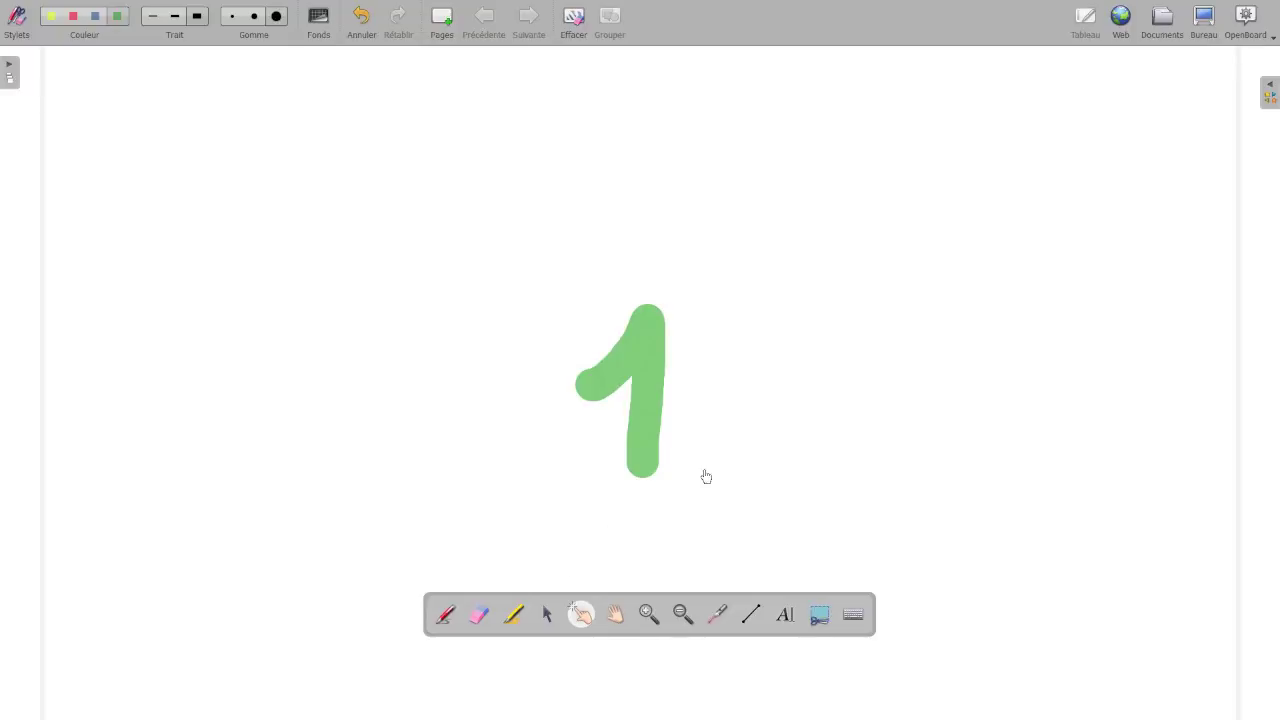
# Insert the first Flash animation, "Suma de los an...", from the library's Animations folder onto the page and close the library.
pyautogui.click(1268, 92)
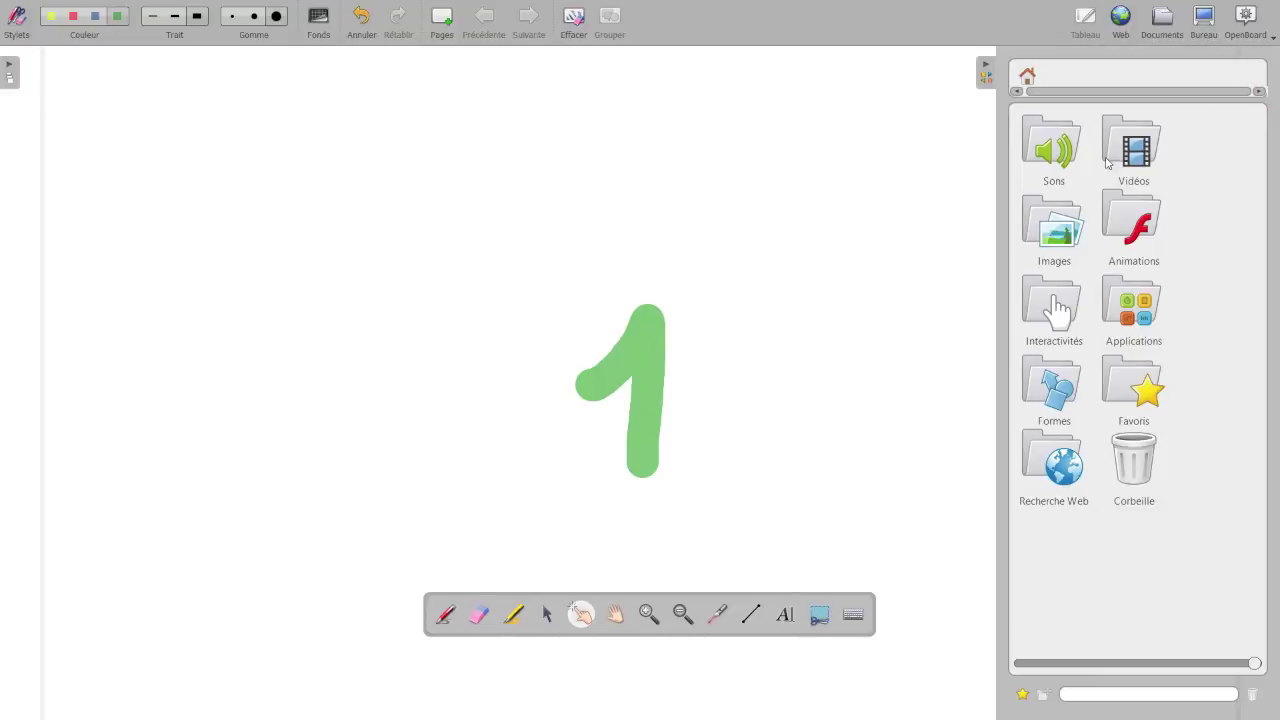
pyautogui.click(1134, 220)
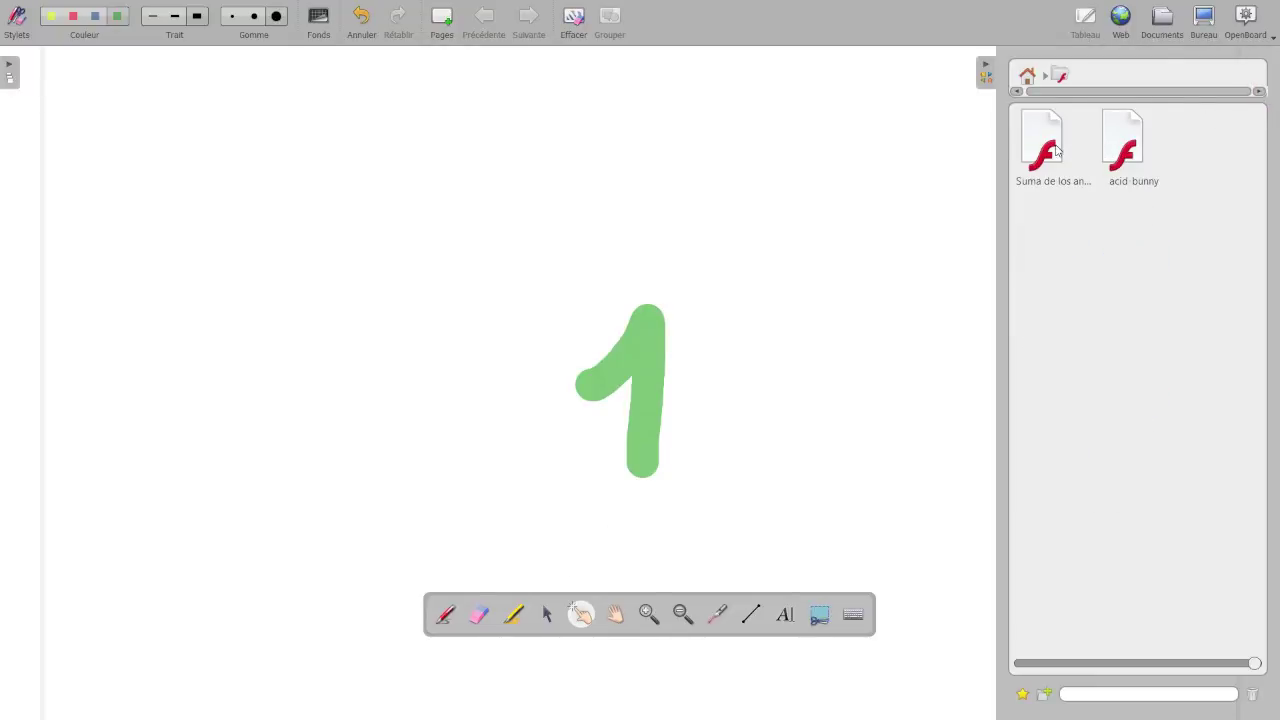
pyautogui.moveTo(1051, 147); pyautogui.dragTo(580, 322)
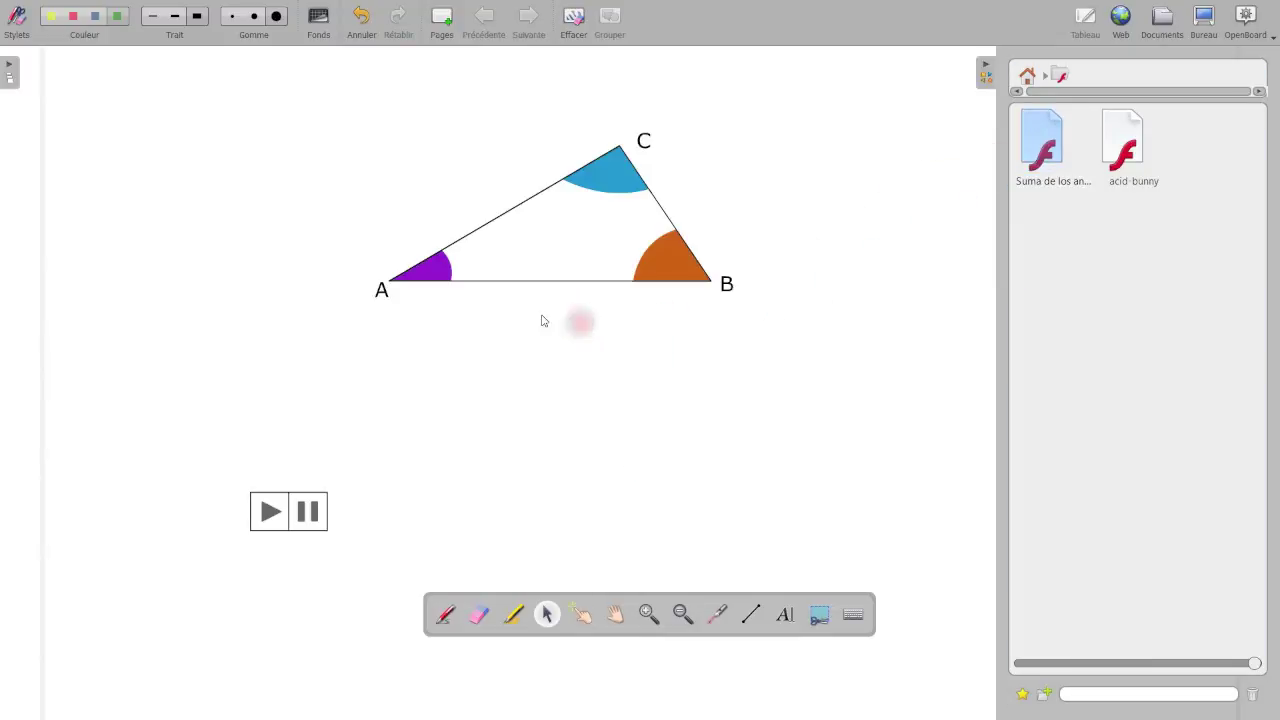
pyautogui.click(985, 73)
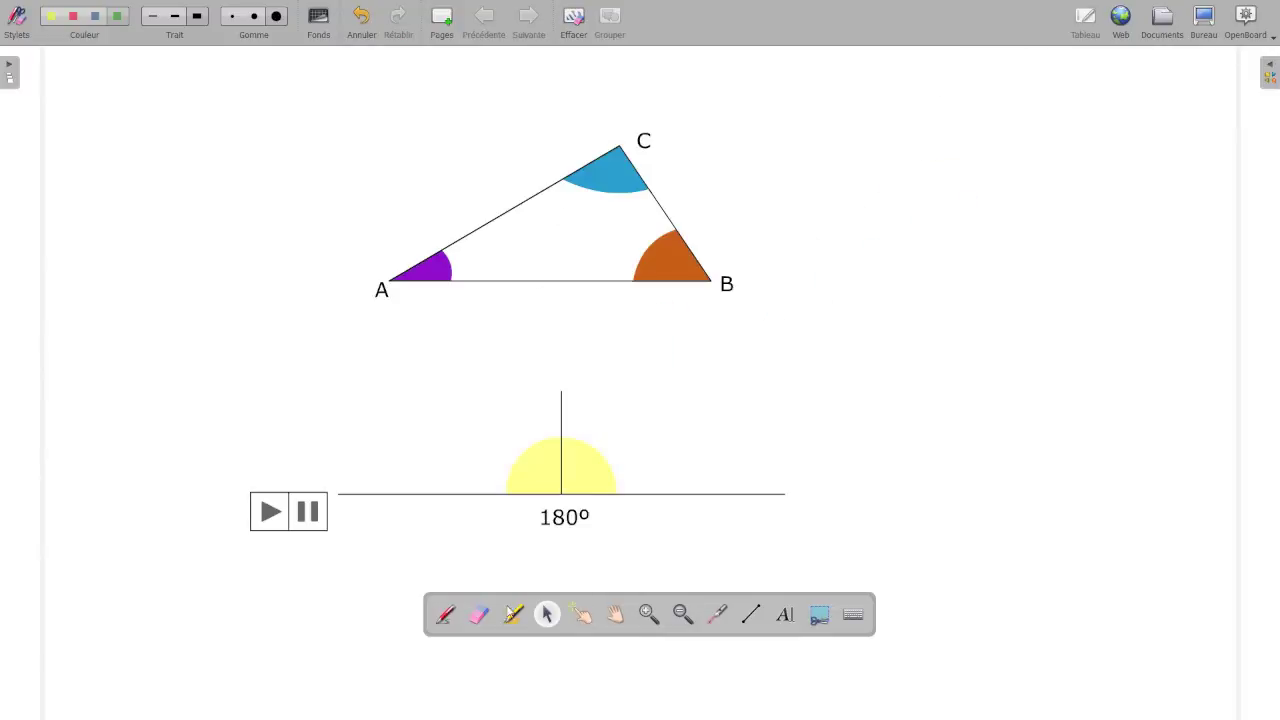
# Select the triangle animation, shrink it and position it in the middle of the page.
pyautogui.click(460, 428)
pyautogui.moveTo(94, 263); pyautogui.dragTo(183, 291)
pyautogui.moveTo(1088, 598); pyautogui.dragTo(928, 490)
pyautogui.moveTo(154, 321); pyautogui.dragTo(261, 360)
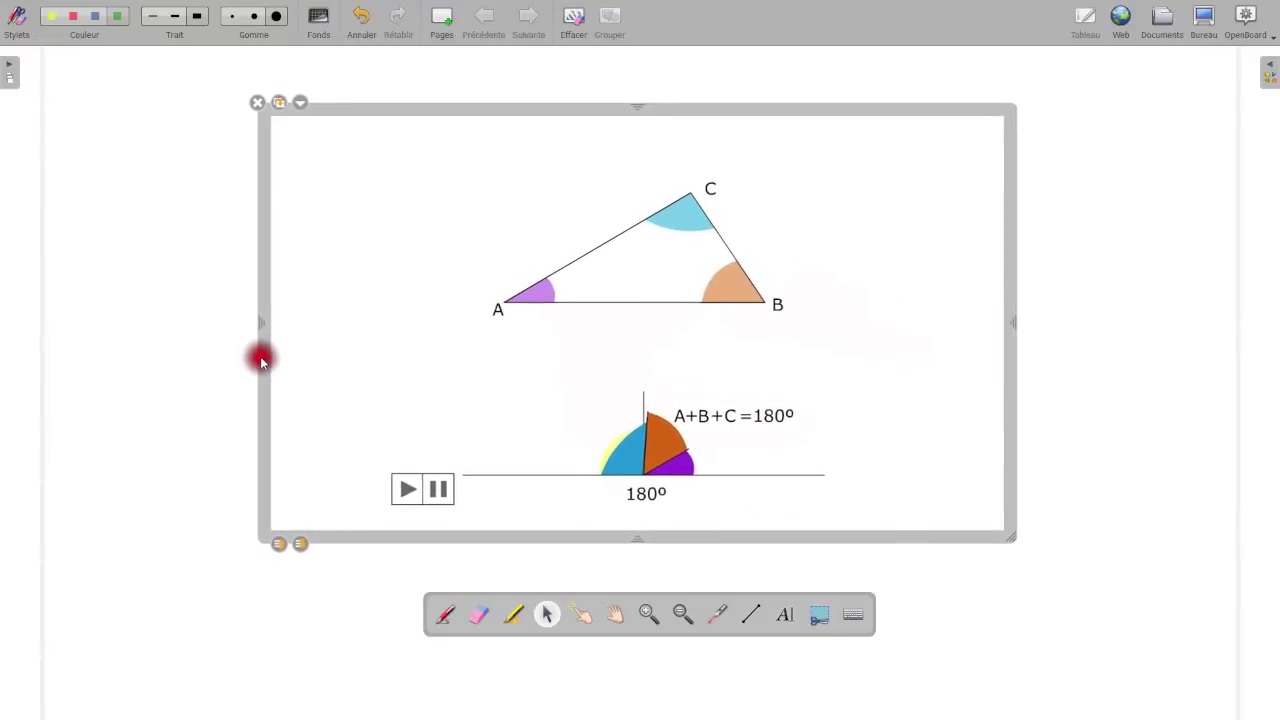
# Use the interaction tool to play, pause and replay the triangle angle-sum animation.
pyautogui.click(578, 614)
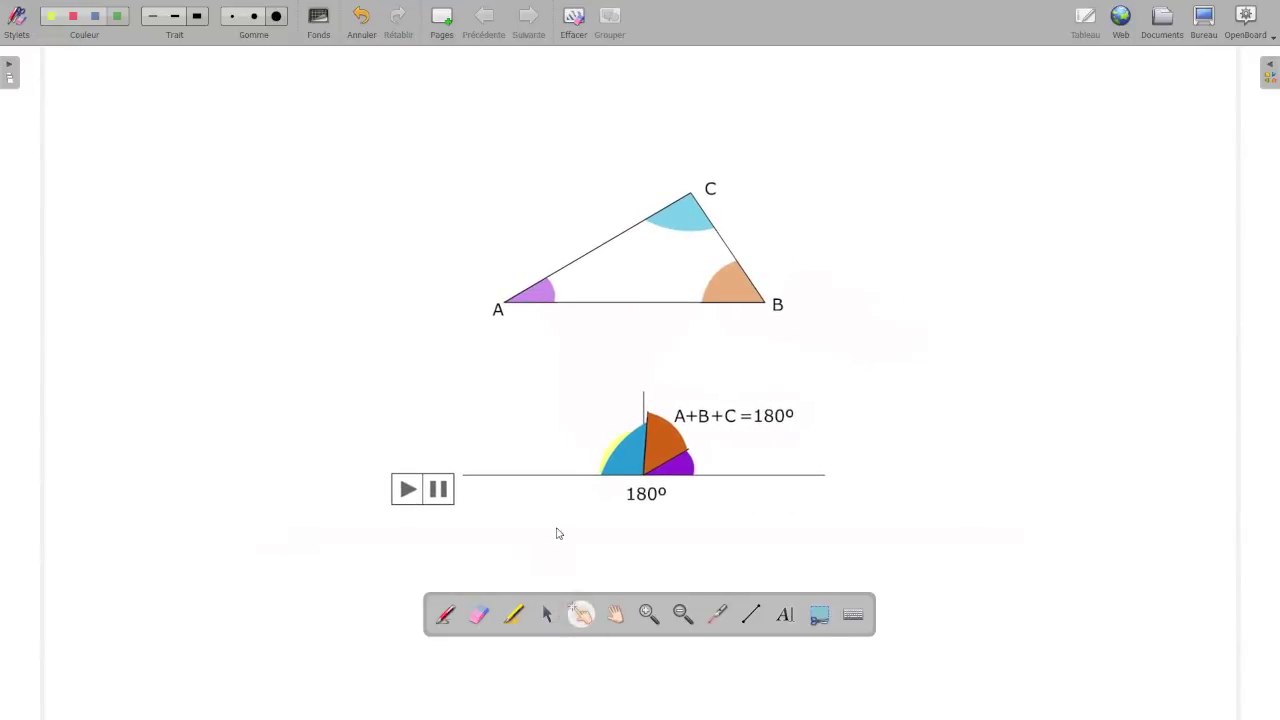
pyautogui.click(443, 434)
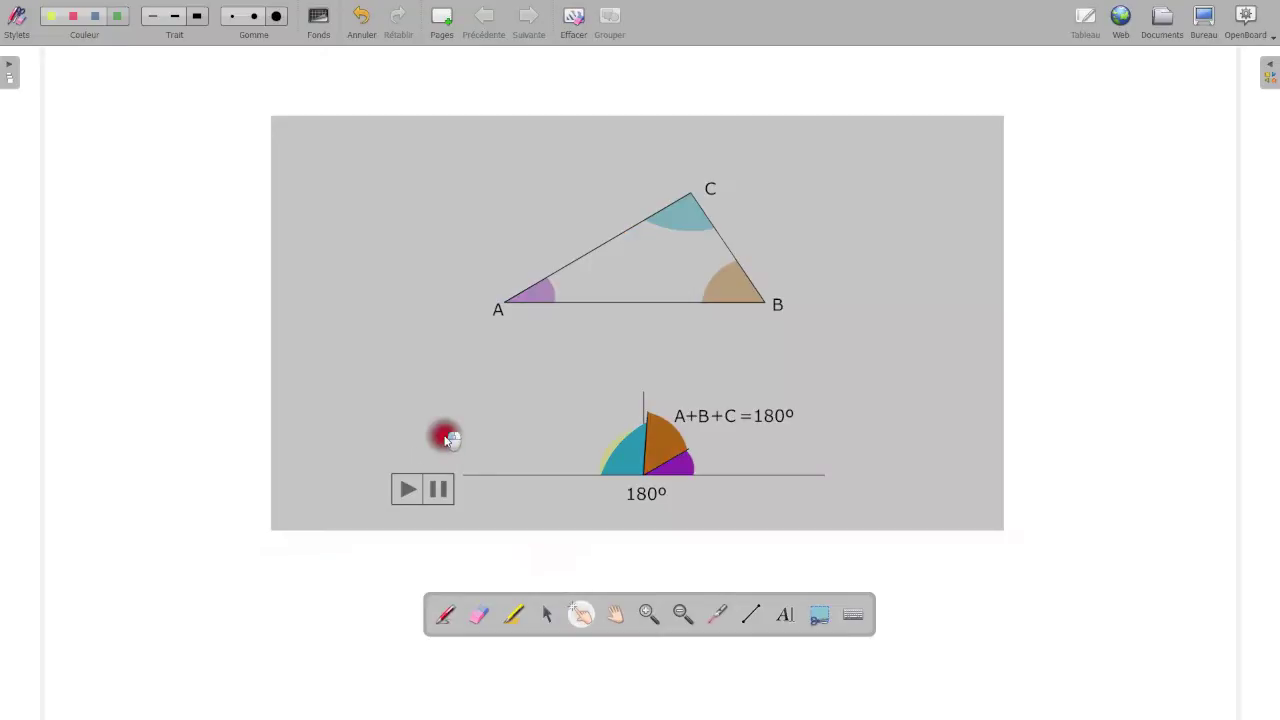
pyautogui.click(406, 488)
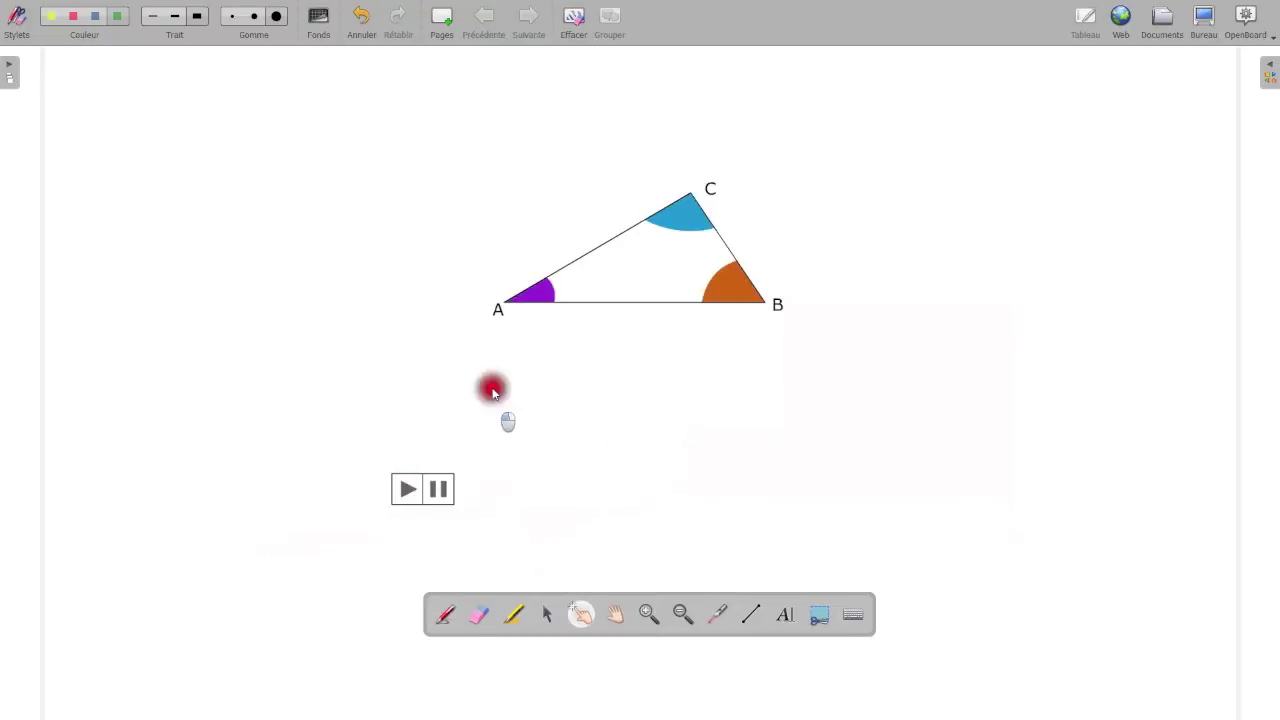
pyautogui.click(438, 490)
pyautogui.click(408, 491)
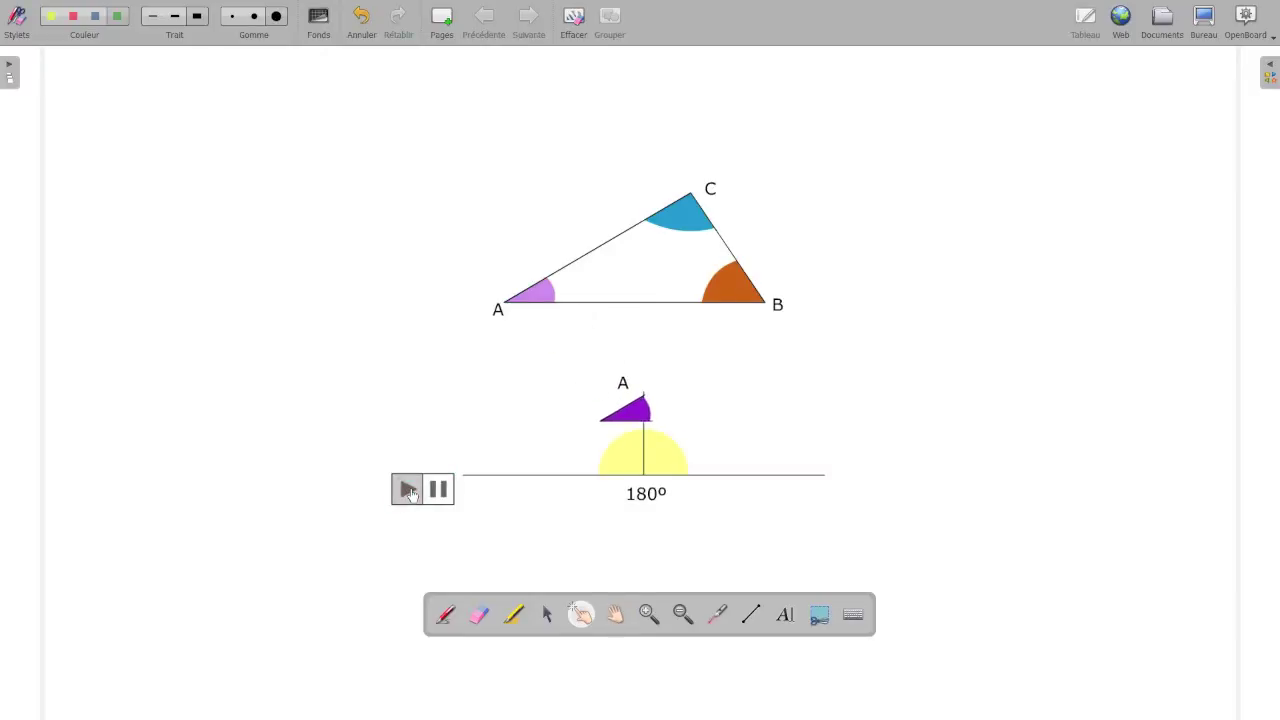
# Select the triangle animation, move it slightly down and delete it from the page.
pyautogui.click(547, 614)
pyautogui.click(509, 513)
pyautogui.moveTo(481, 535)
pyautogui.mouseDown()
pyautogui.moveTo(481, 550)
pyautogui.moveTo(475, 541)
pyautogui.mouseUp()
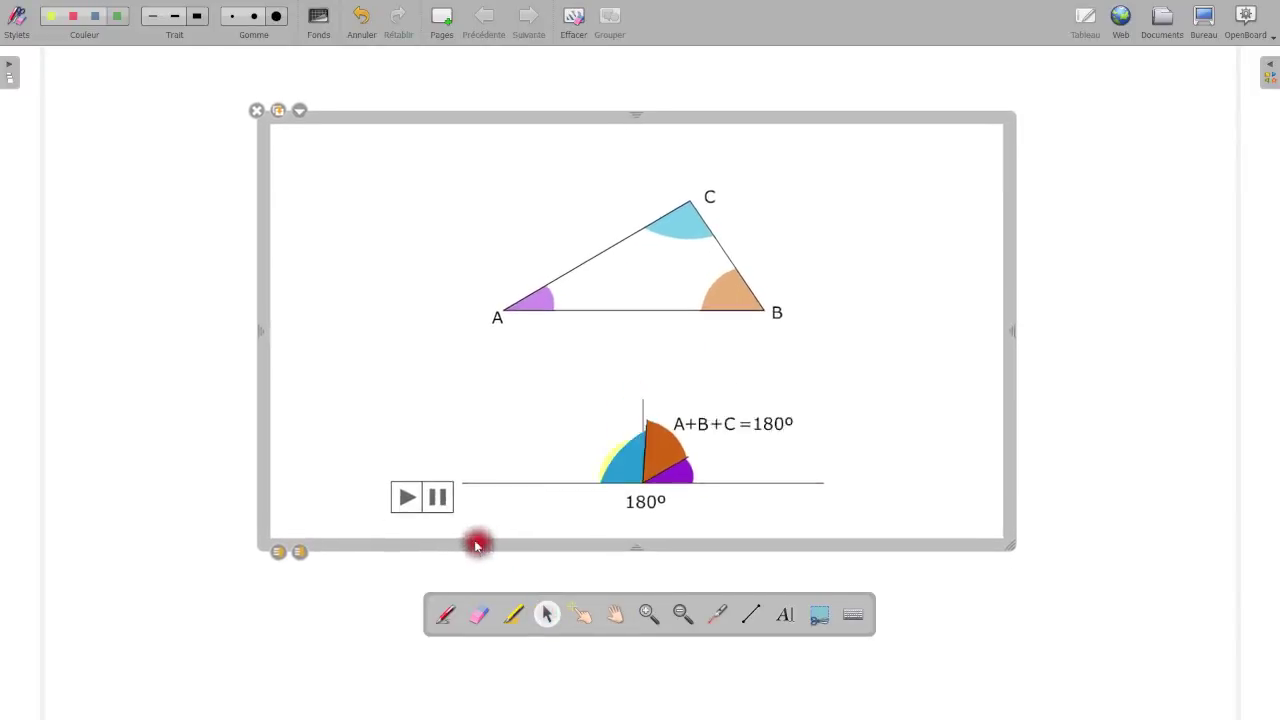
pyautogui.click(428, 498)
pyautogui.click(251, 110)
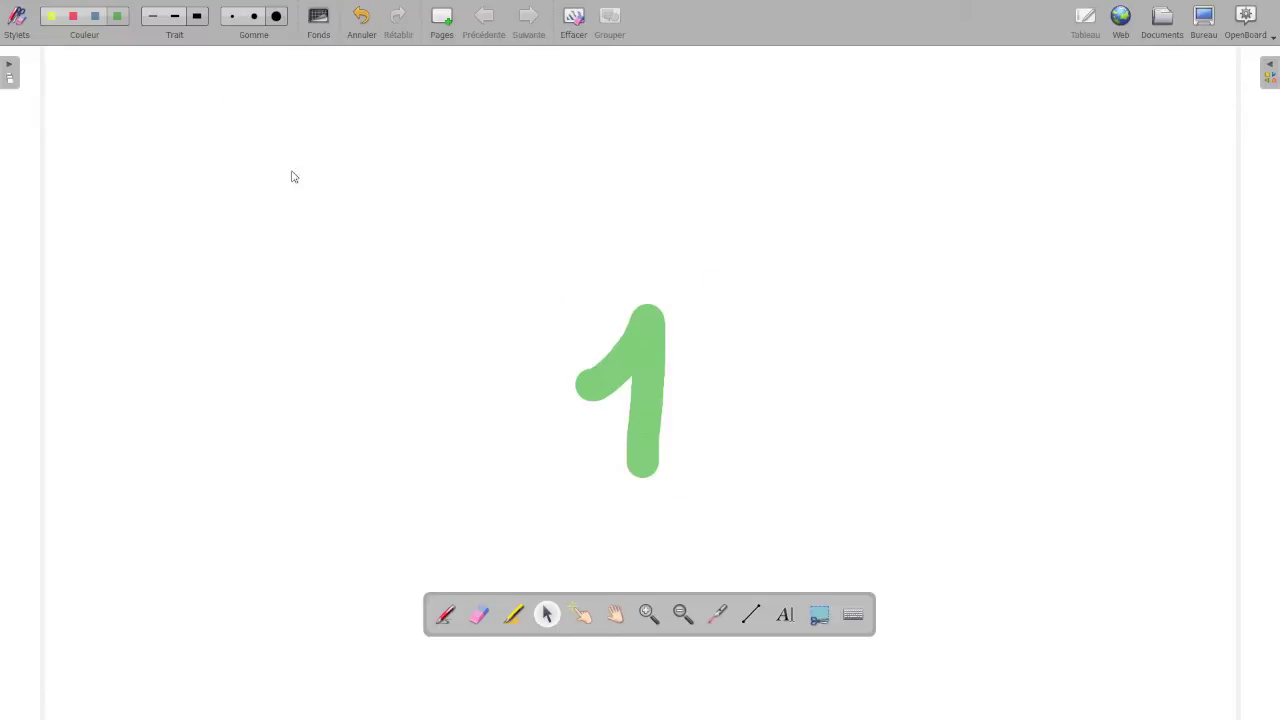
# Draw five thin black pen arrows around the green 1: one up, one right, two down and one left.
pyautogui.click(448, 612)
pyautogui.moveTo(638, 224)
pyautogui.mouseDown()
pyautogui.moveTo(646, 91)
pyautogui.moveTo(680, 108)
pyautogui.mouseUp()
pyautogui.moveTo(1020, 349)
pyautogui.mouseDown()
pyautogui.moveTo(1180, 349)
pyautogui.moveTo(1165, 388)
pyautogui.mouseUp()
pyautogui.moveTo(921, 521)
pyautogui.mouseDown()
pyautogui.moveTo(914, 651)
pyautogui.moveTo(960, 668)
pyautogui.mouseUp()
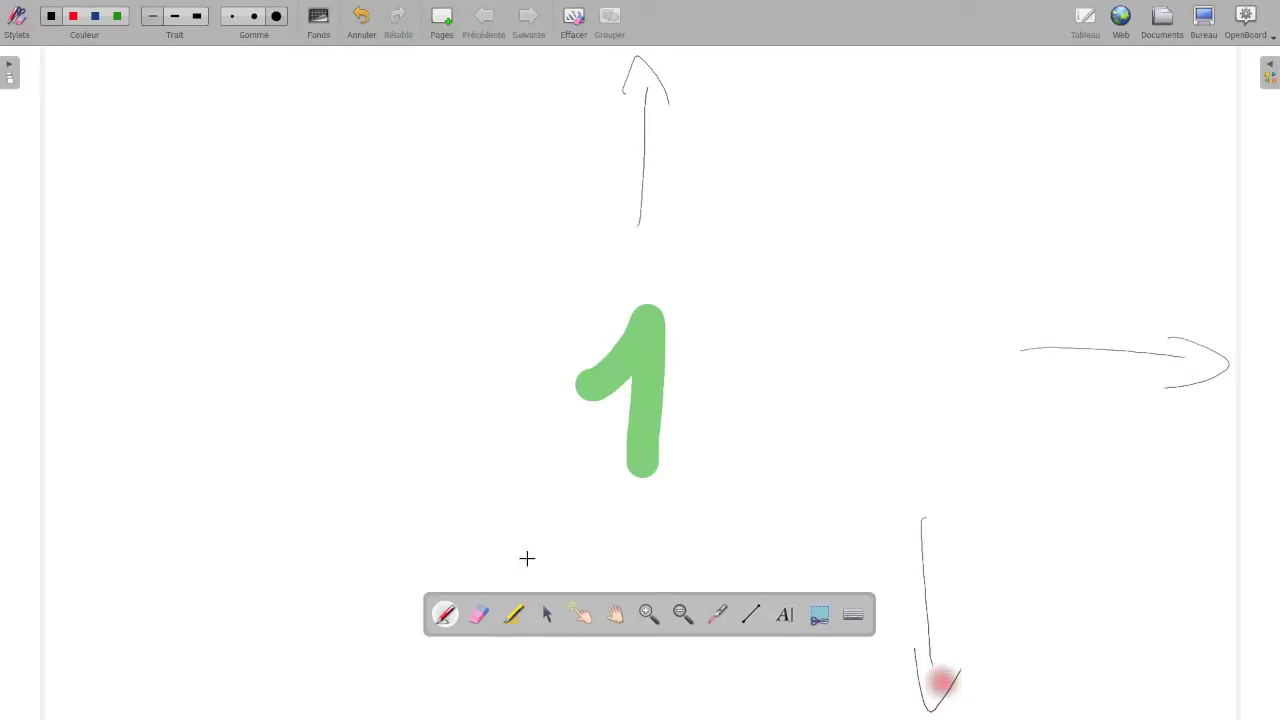
pyautogui.moveTo(358, 545)
pyautogui.mouseDown()
pyautogui.moveTo(355, 672)
pyautogui.moveTo(386, 660)
pyautogui.mouseUp()
pyautogui.moveTo(135, 347)
pyautogui.mouseDown()
pyautogui.moveTo(65, 352)
pyautogui.moveTo(86, 312)
pyautogui.mouseUp()
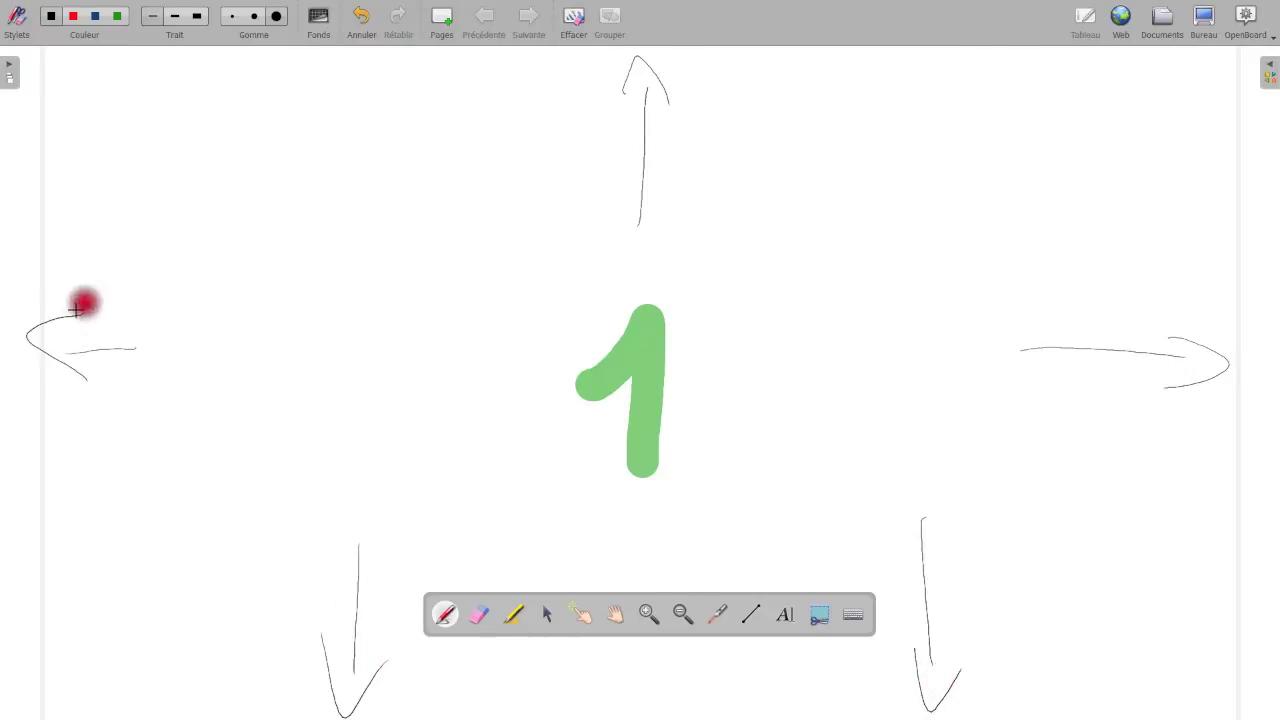
# Pan the page with the hand tool to view the areas around the arrows.
pyautogui.click(614, 614)
pyautogui.moveTo(289, 209); pyautogui.dragTo(260, 531)
pyautogui.click(513, 614)
pyautogui.moveTo(797, 288)
pyautogui.mouseDown()
pyautogui.moveTo(474, 300)
pyautogui.moveTo(437, 106)
pyautogui.moveTo(787, 226)
pyautogui.moveTo(788, 286)
pyautogui.mouseUp()
pyautogui.click(615, 612)
pyautogui.moveTo(475, 540); pyautogui.dragTo(554, 254)
# Zoom in on the green 1 to 4.0x, examine its lower part, zoom back out and reset the page view.
pyautogui.moveTo(654, 564)
pyautogui.mouseDown()
pyautogui.moveTo(690, 440)
pyautogui.moveTo(374, 223)
pyautogui.moveTo(591, 509)
pyautogui.moveTo(611, 391)
pyautogui.moveTo(648, 526)
pyautogui.mouseUp()
pyautogui.click(640, 412)
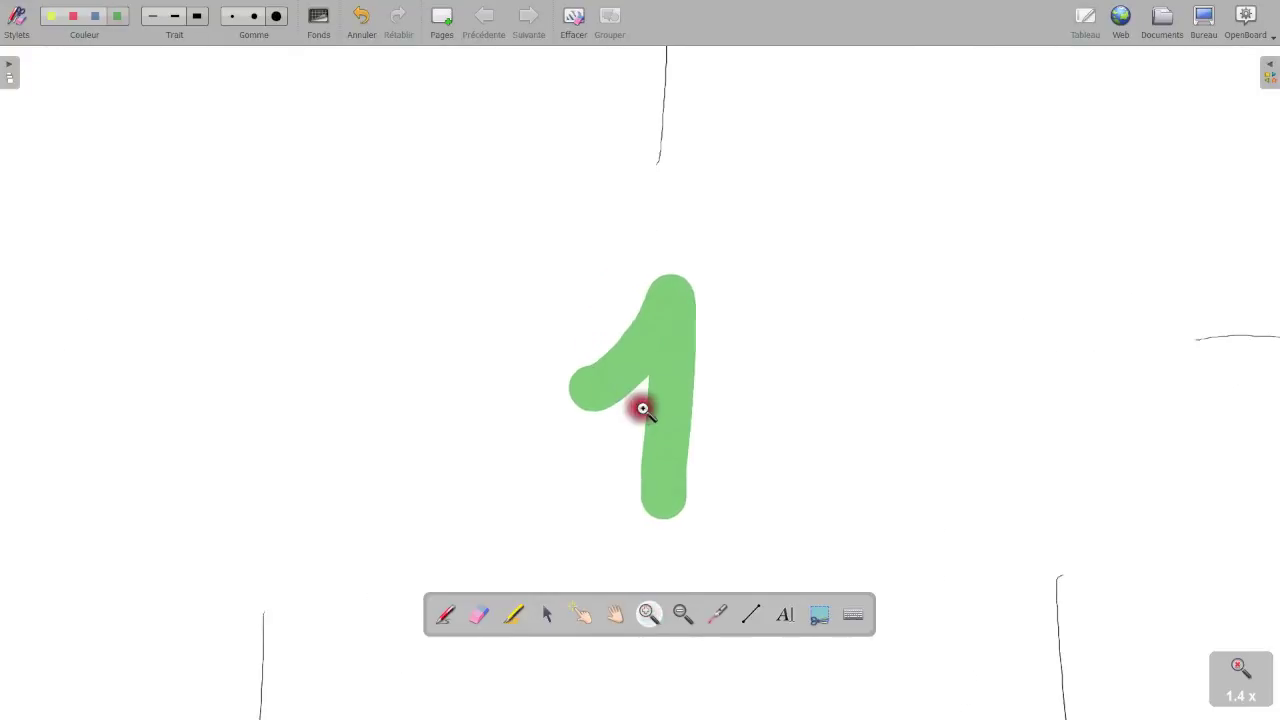
pyautogui.click(650, 420)
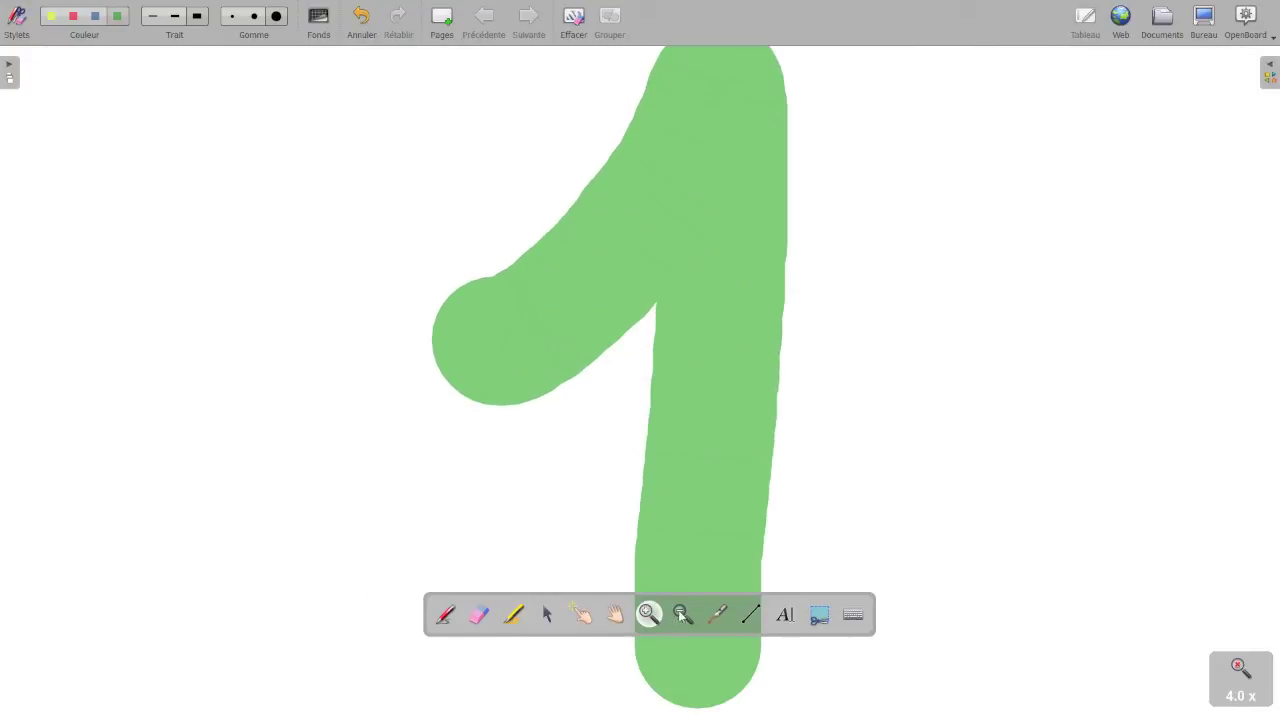
pyautogui.click(614, 614)
pyautogui.moveTo(451, 374); pyautogui.dragTo(400, 150)
pyautogui.click(683, 614)
pyautogui.click(674, 260)
pyautogui.click(654, 243)
pyautogui.click(650, 248)
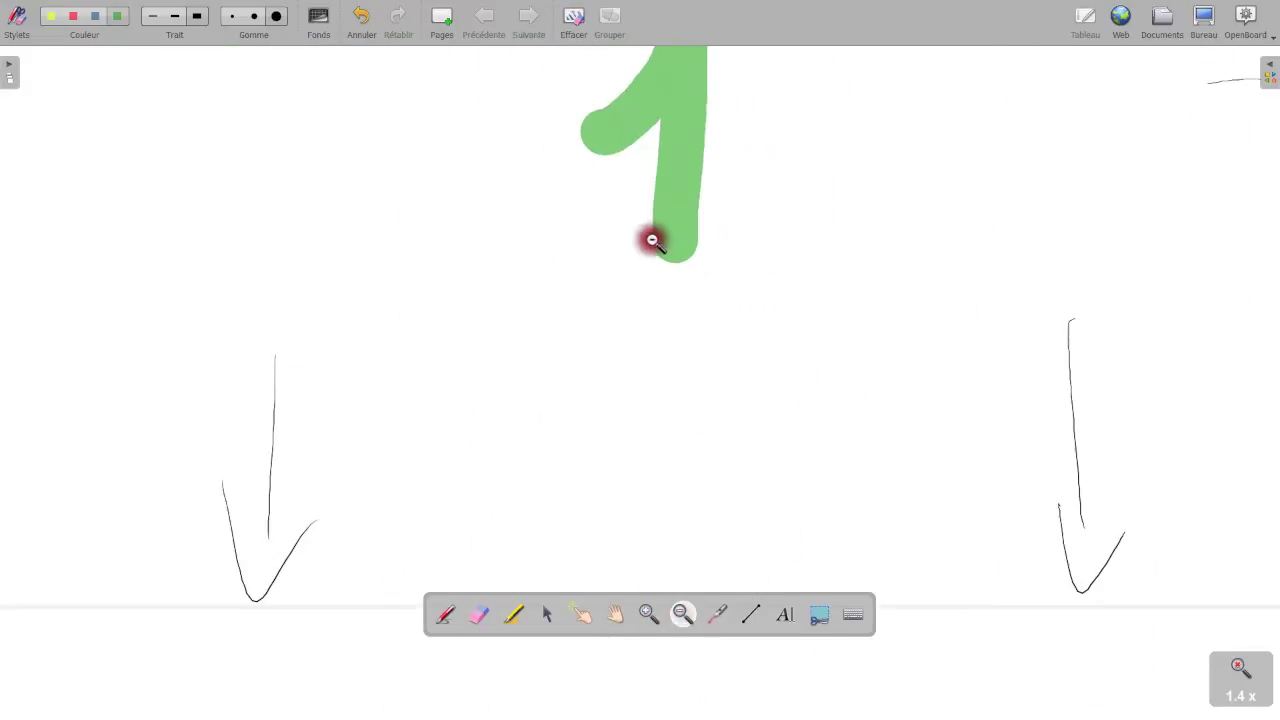
pyautogui.click(1238, 668)
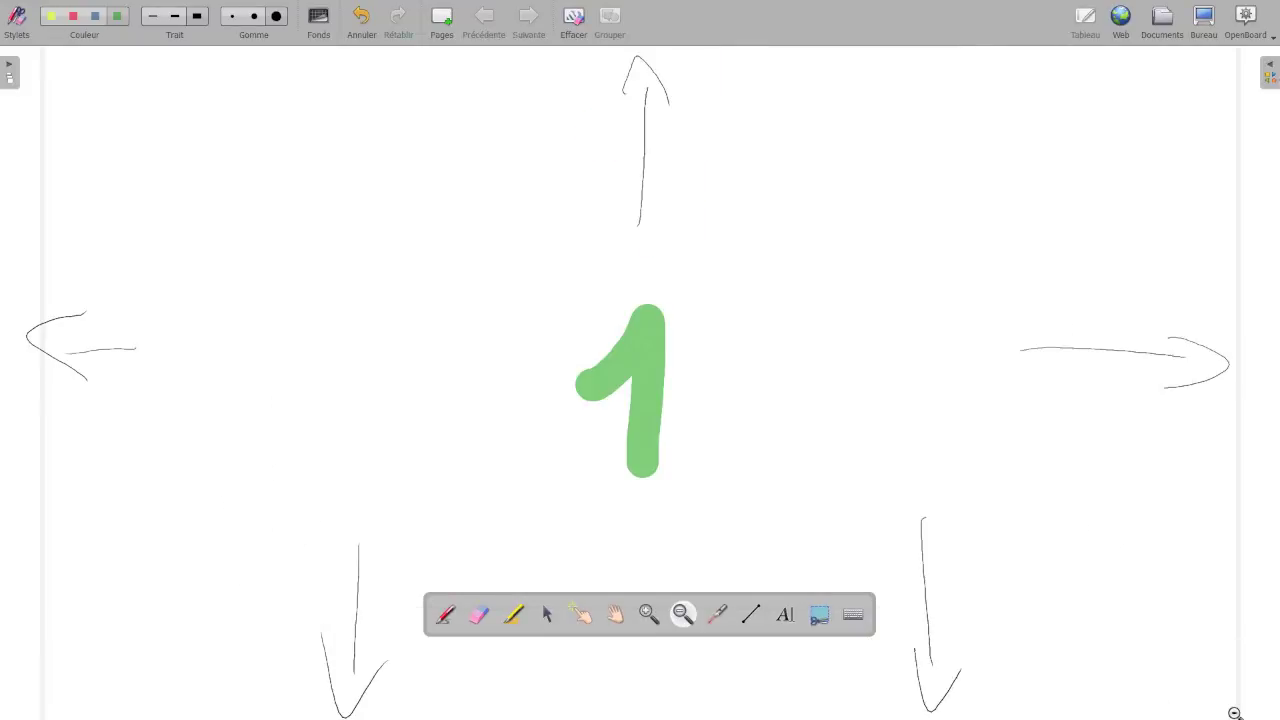
# Point out the area around the green 1 with the virtual laser pointer.
pyautogui.click(716, 613)
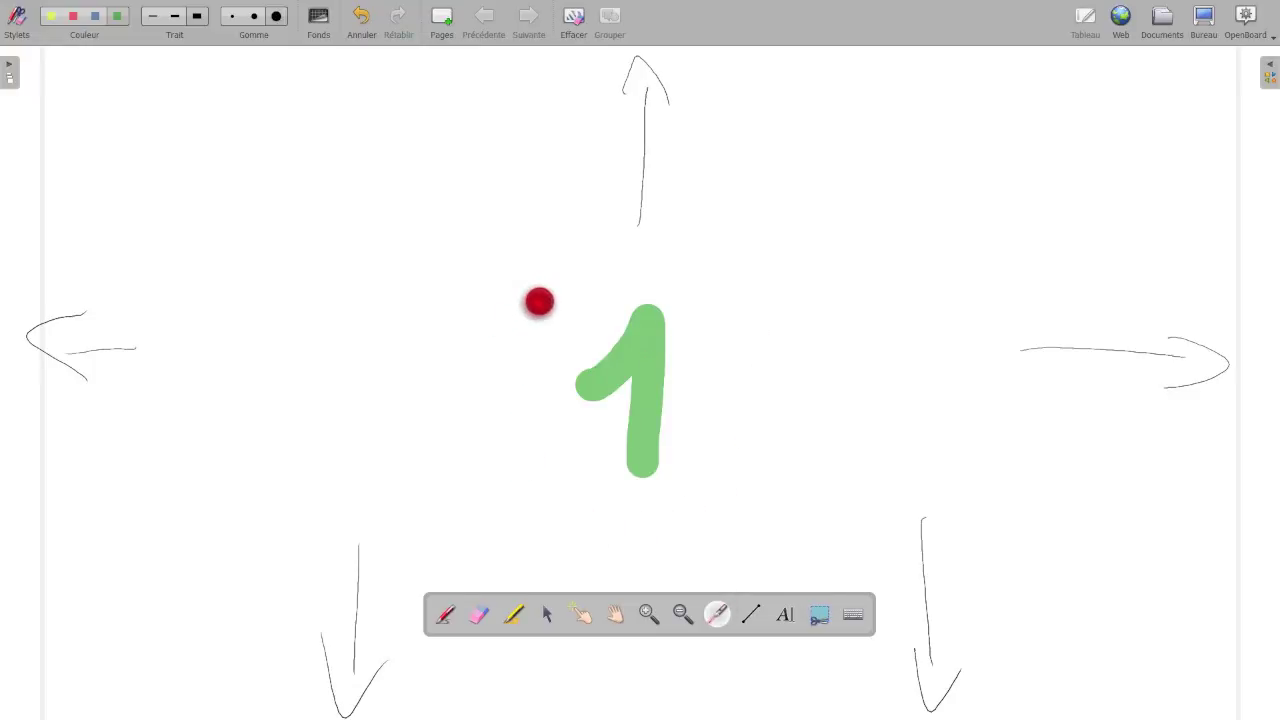
pyautogui.moveTo(715, 308); pyautogui.dragTo(716, 312)
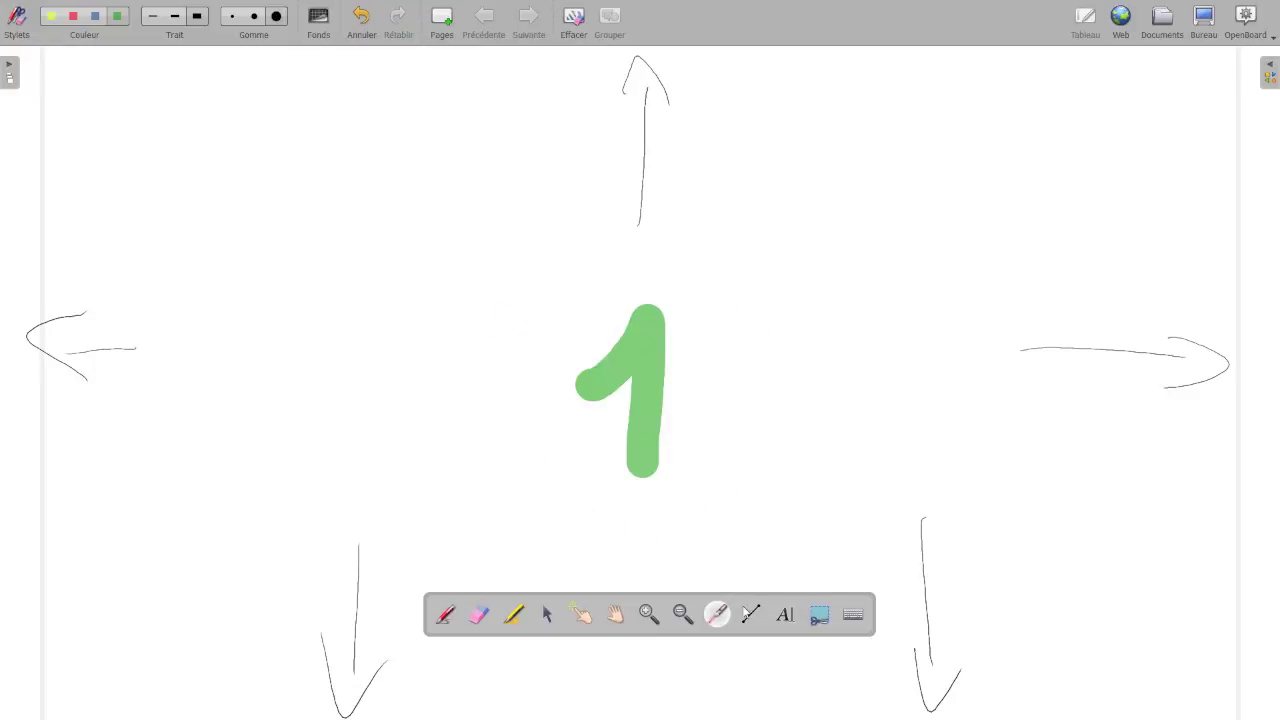
# Draw a triangle around the green 1 using straight lines: a thin black base, a thick red vertical side and a blue diagonal.
pyautogui.click(750, 613)
pyautogui.moveTo(848, 530); pyautogui.dragTo(475, 530)
pyautogui.click(196, 16)
pyautogui.click(74, 17)
pyautogui.moveTo(473, 527); pyautogui.dragTo(476, 218)
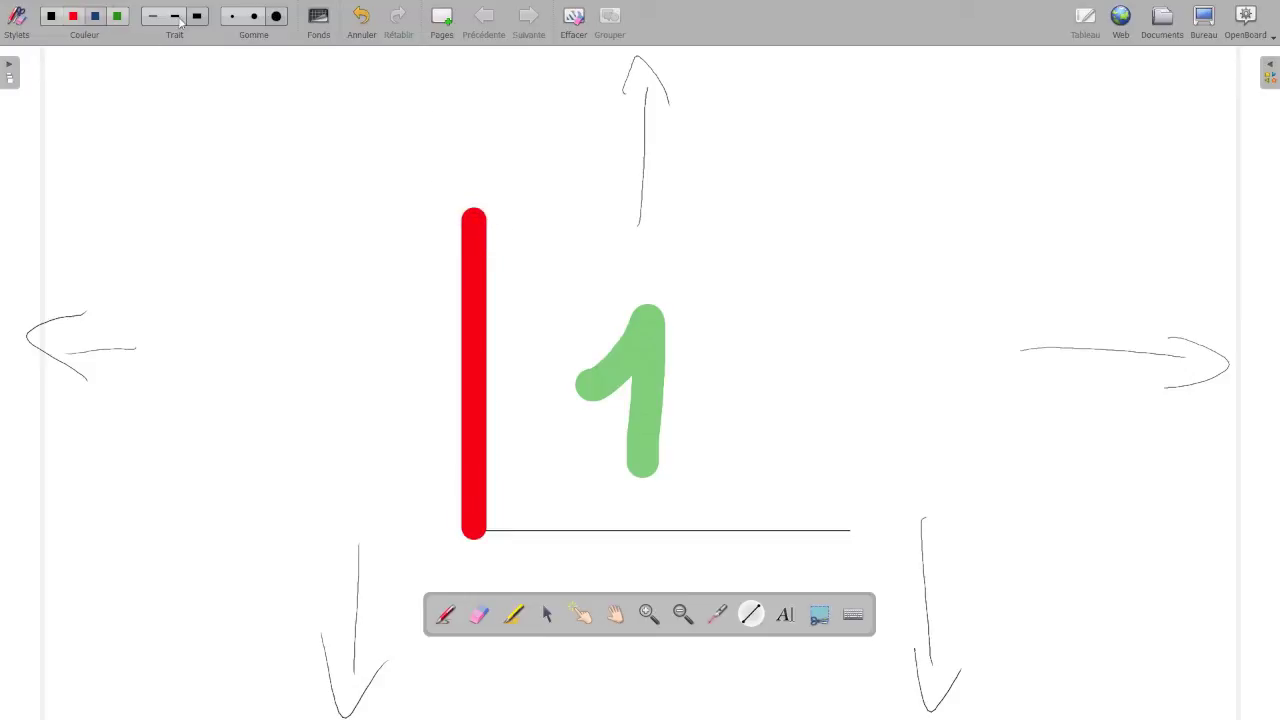
pyautogui.moveTo(478, 218); pyautogui.dragTo(849, 535)
# Add a text box above the blue diagonal, enter "ghygegktg" with the on-screen keyboard and close the keyboard.
pyautogui.click(785, 614)
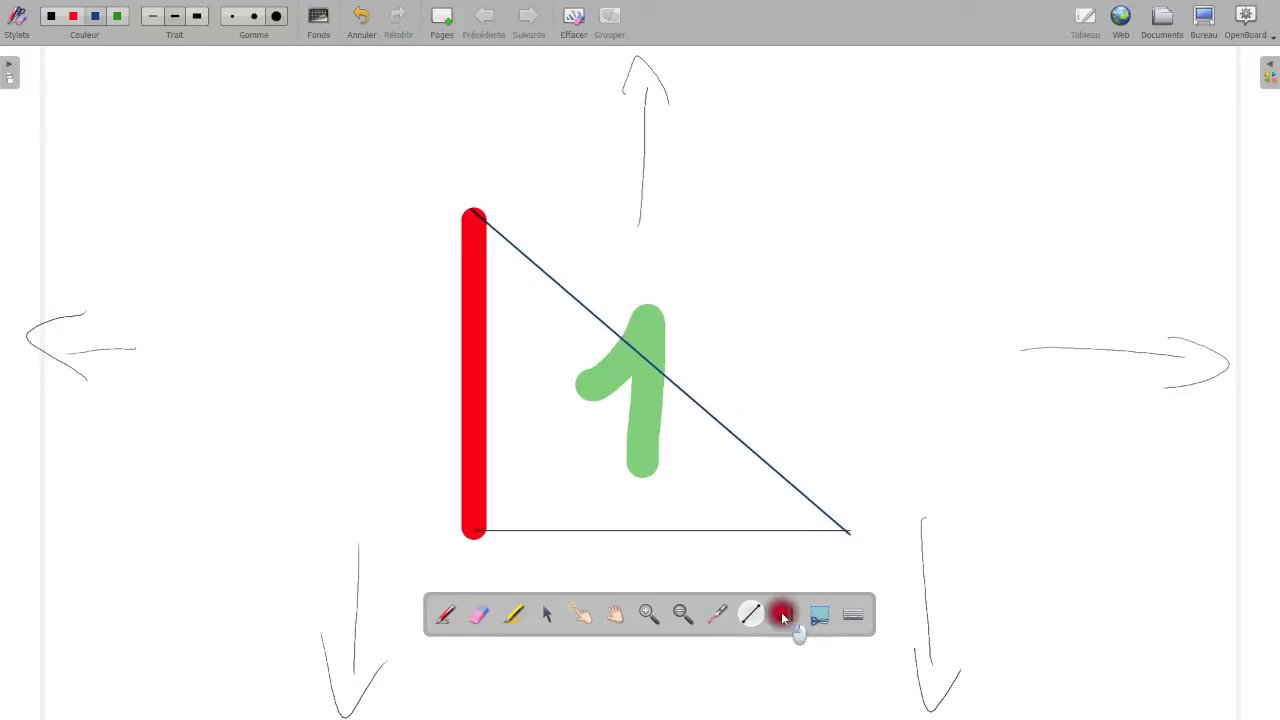
pyautogui.click(755, 180)
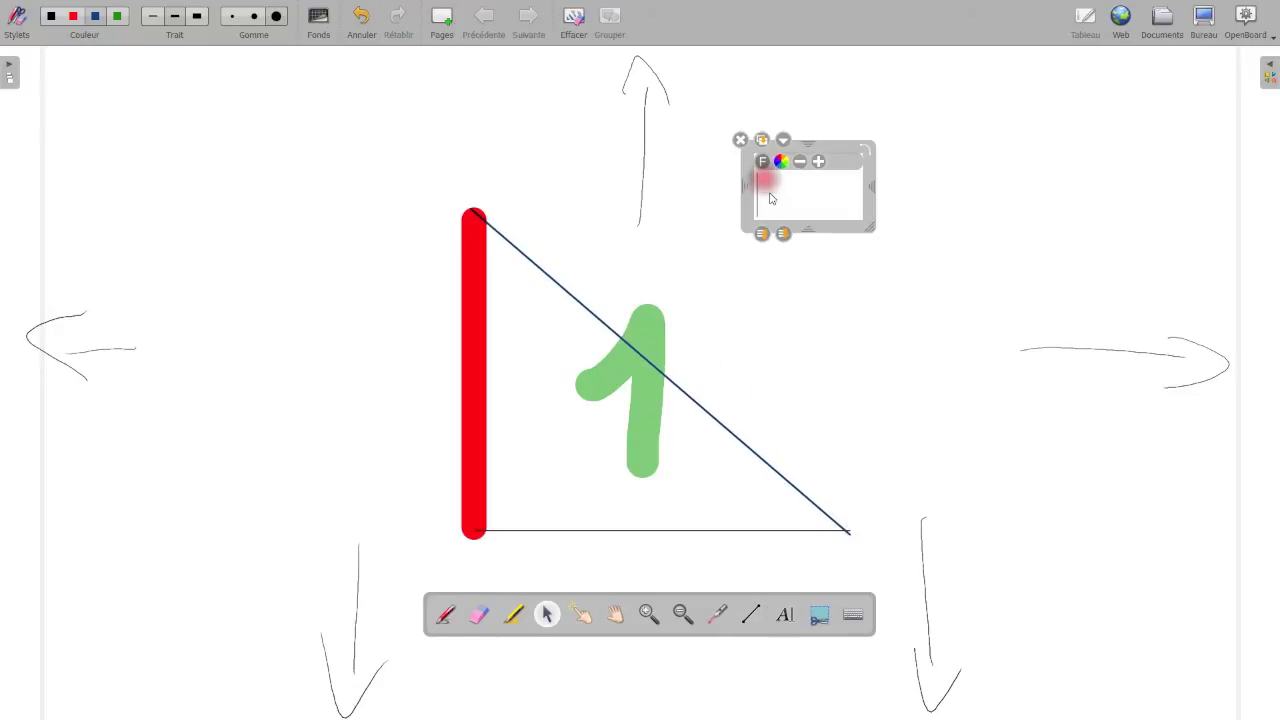
pyautogui.click(853, 616)
pyautogui.click(584, 383)
pyautogui.click(611, 383)
pyautogui.click(652, 356)
pyautogui.click(584, 383)
pyautogui.click(570, 356)
pyautogui.click(584, 383)
pyautogui.click(666, 383)
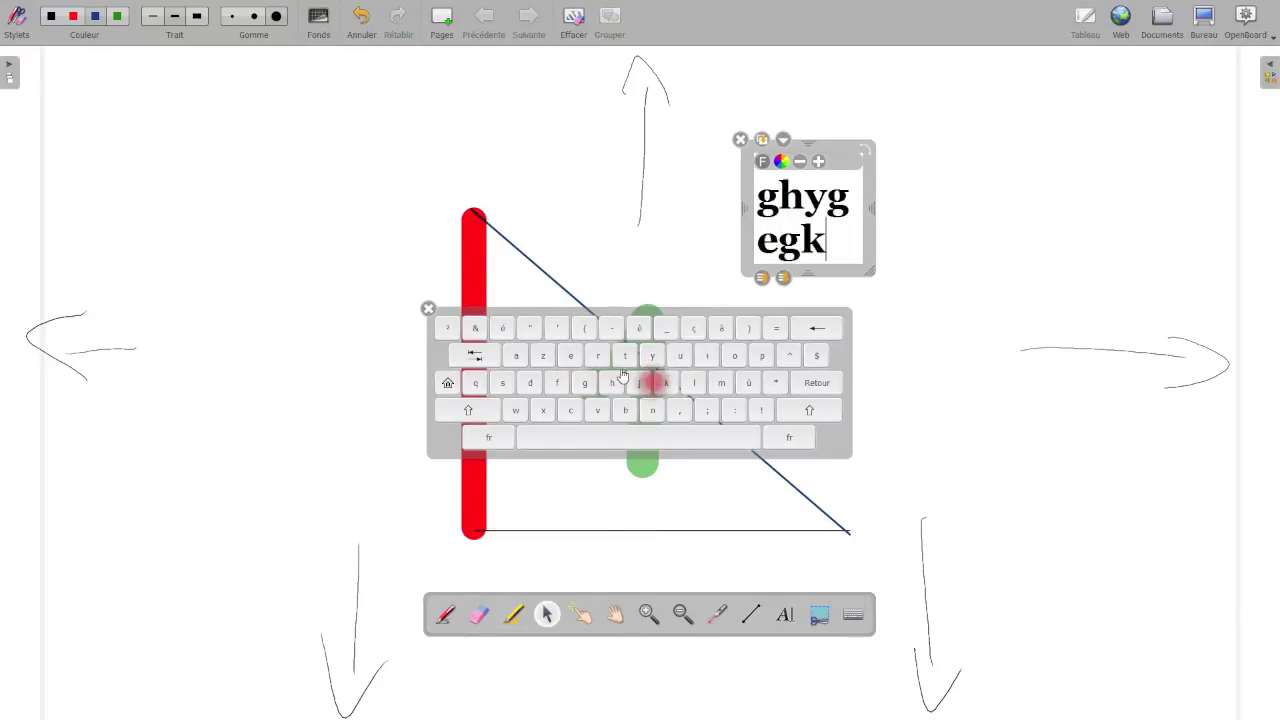
pyautogui.click(625, 356)
pyautogui.click(584, 383)
pyautogui.click(428, 308)
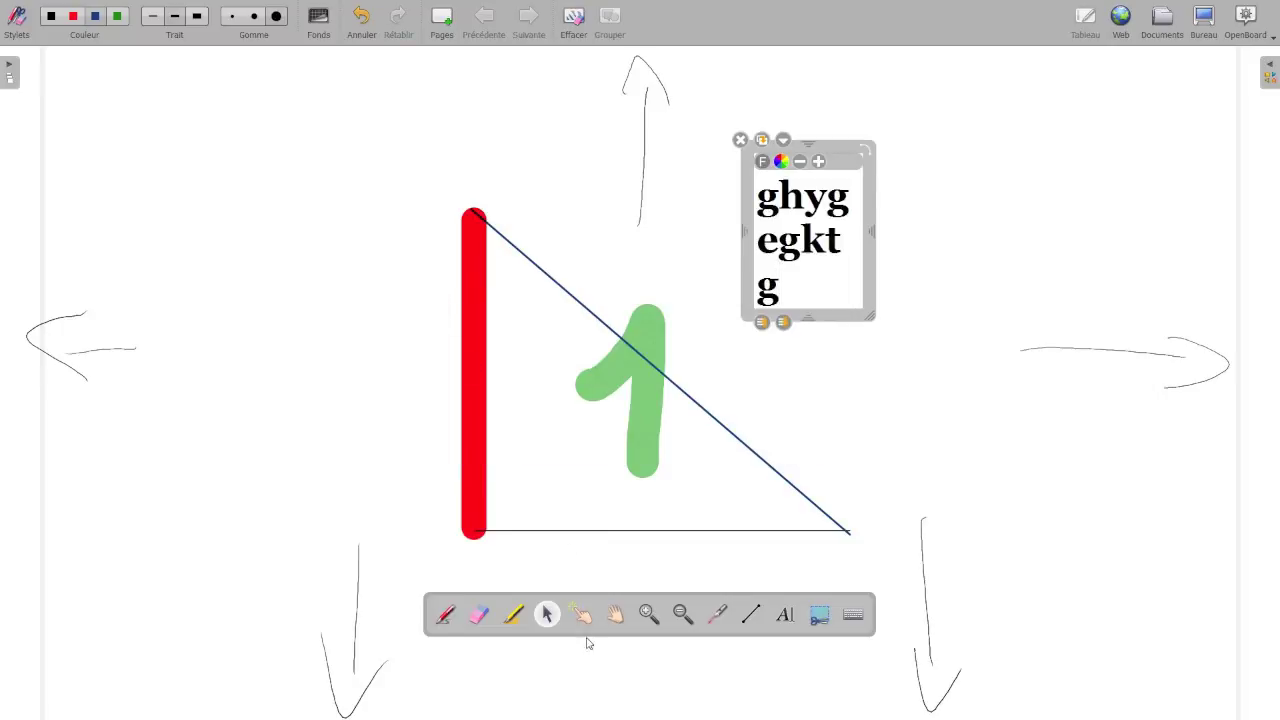
# Capture the text area as an image onto the current page and place it to the upper left of the red line.
pyautogui.click(819, 615)
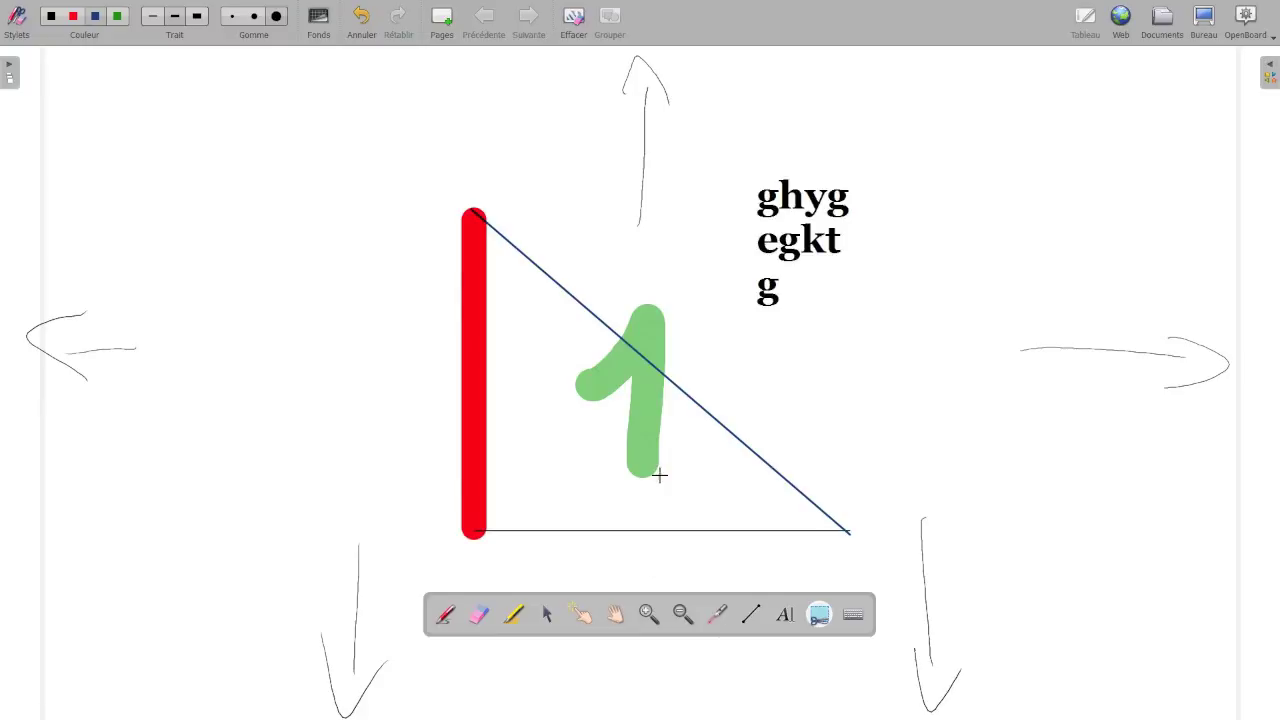
pyautogui.moveTo(886, 170); pyautogui.dragTo(730, 336)
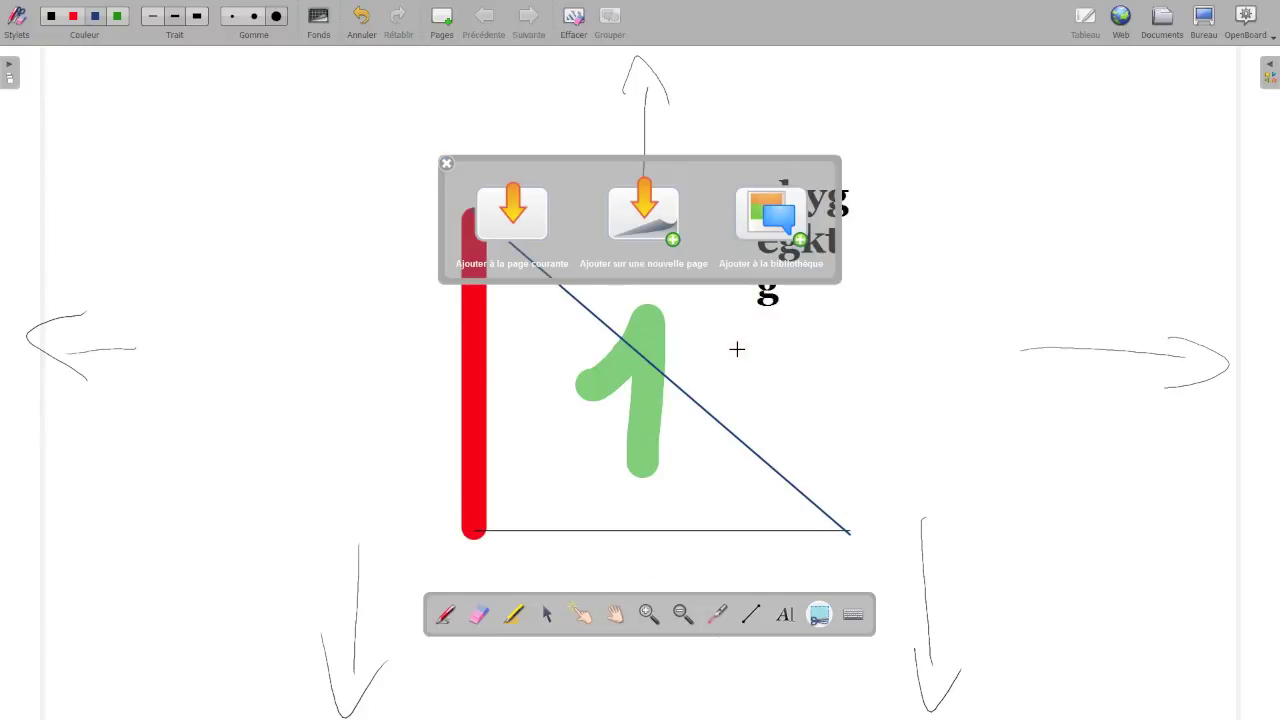
pyautogui.click(512, 207)
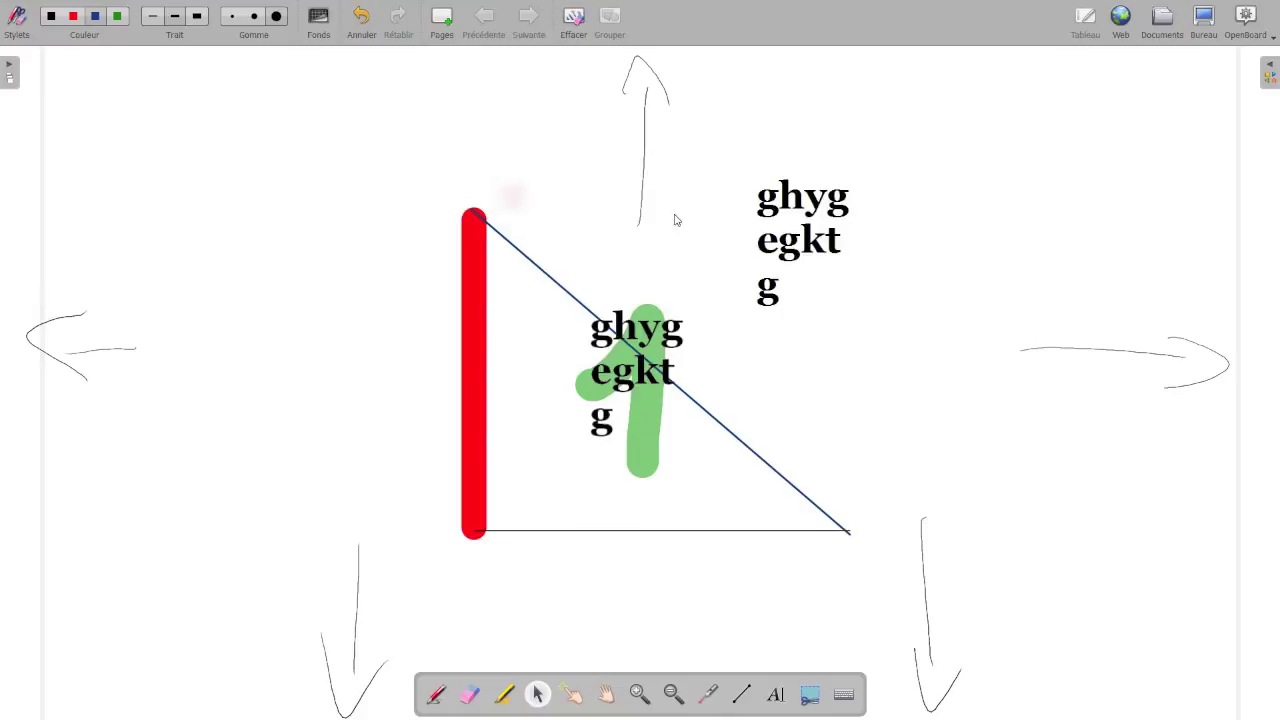
pyautogui.click(626, 332)
pyautogui.moveTo(636, 290); pyautogui.dragTo(344, 148)
pyautogui.moveTo(408, 326)
pyautogui.mouseDown()
pyautogui.moveTo(569, 520)
pyautogui.moveTo(371, 320)
pyautogui.moveTo(397, 343)
pyautogui.mouseUp()
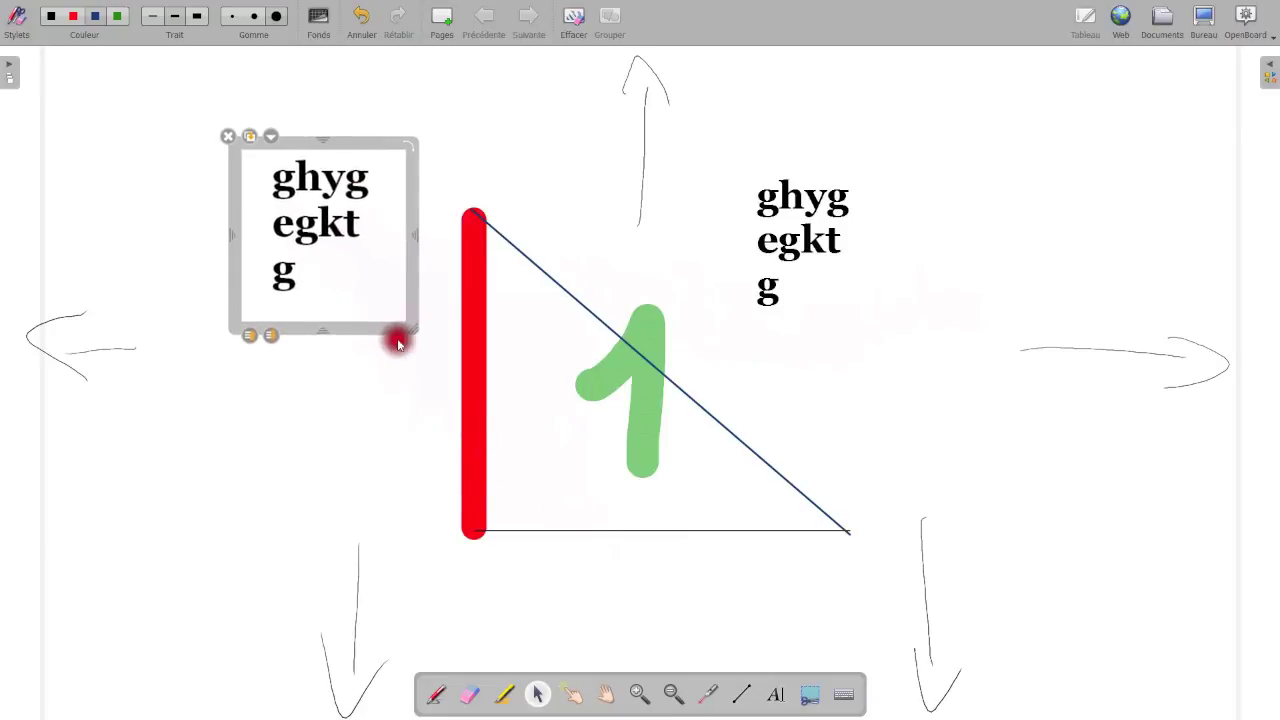
# Widen the original text box so that its text wraps onto two lines, and deselect it.
pyautogui.click(778, 243)
pyautogui.moveTo(866, 320); pyautogui.dragTo(893, 318)
pyautogui.click(852, 362)
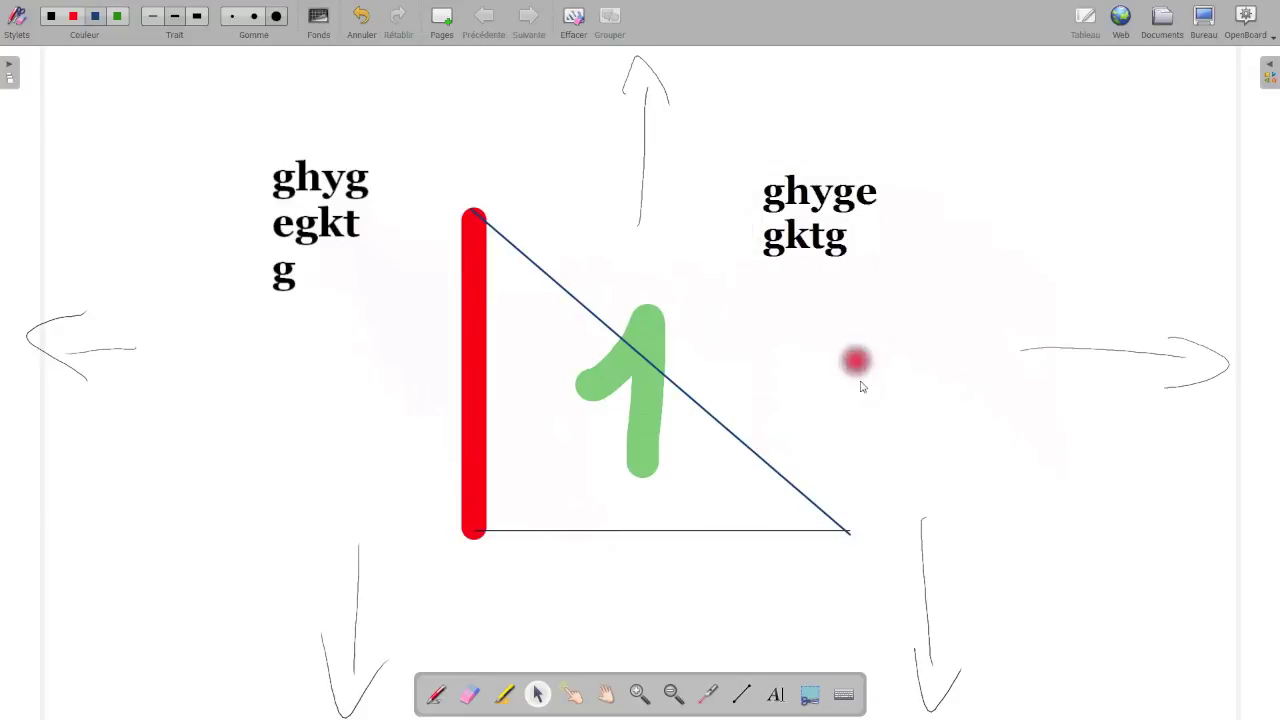
# Capture the triangle with the green 1 as an image on a new page, reposition it slightly and shrink it proportionally.
pyautogui.click(809, 700)
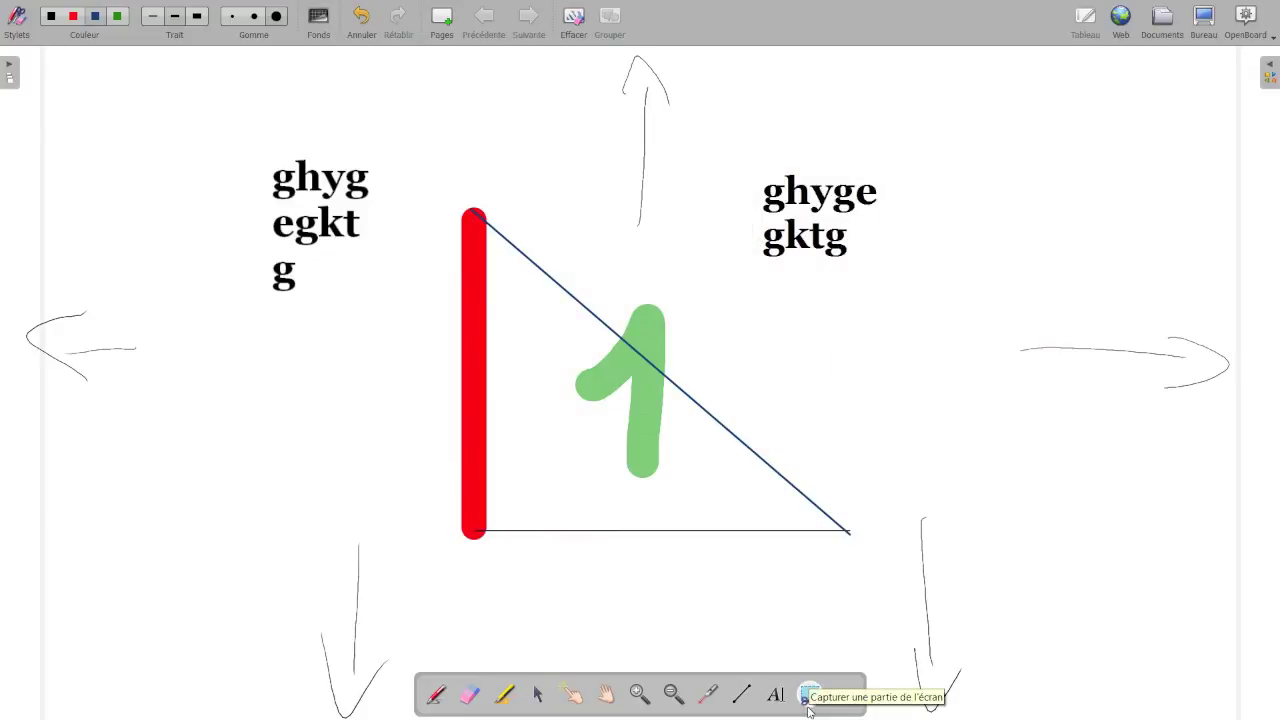
pyautogui.moveTo(859, 566); pyautogui.dragTo(450, 162)
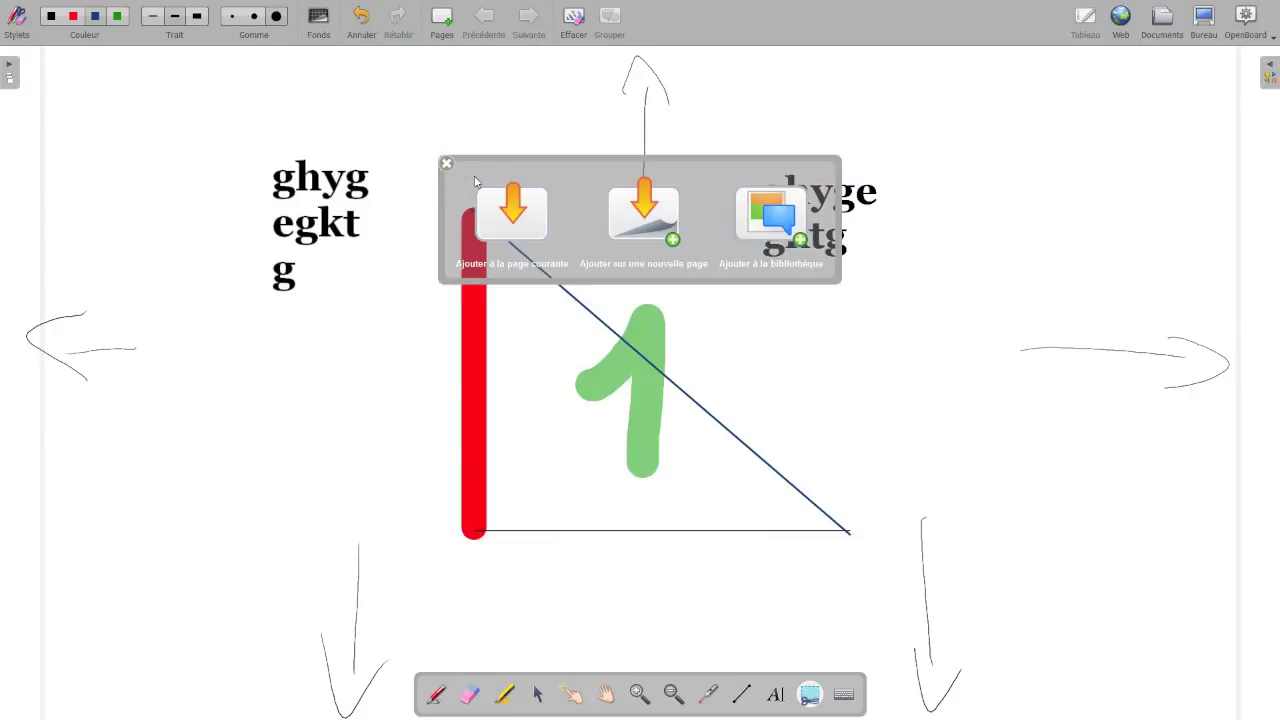
pyautogui.click(636, 207)
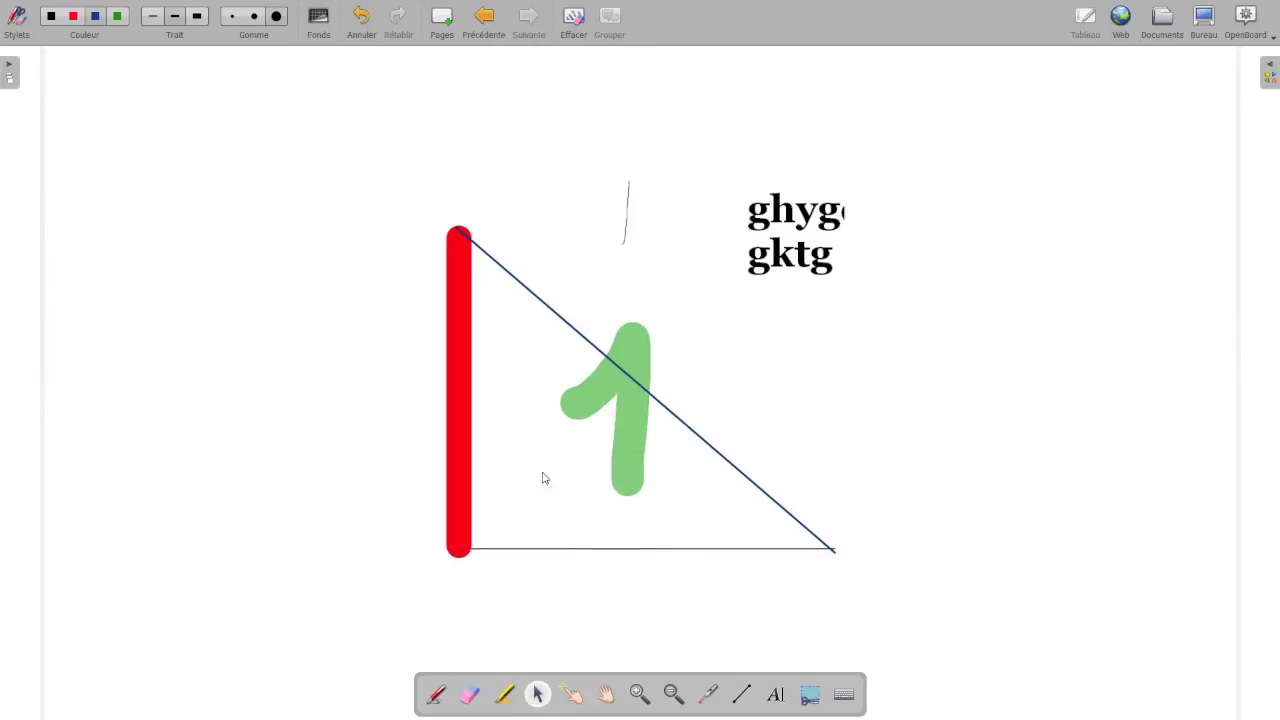
pyautogui.moveTo(448, 463); pyautogui.dragTo(482, 431)
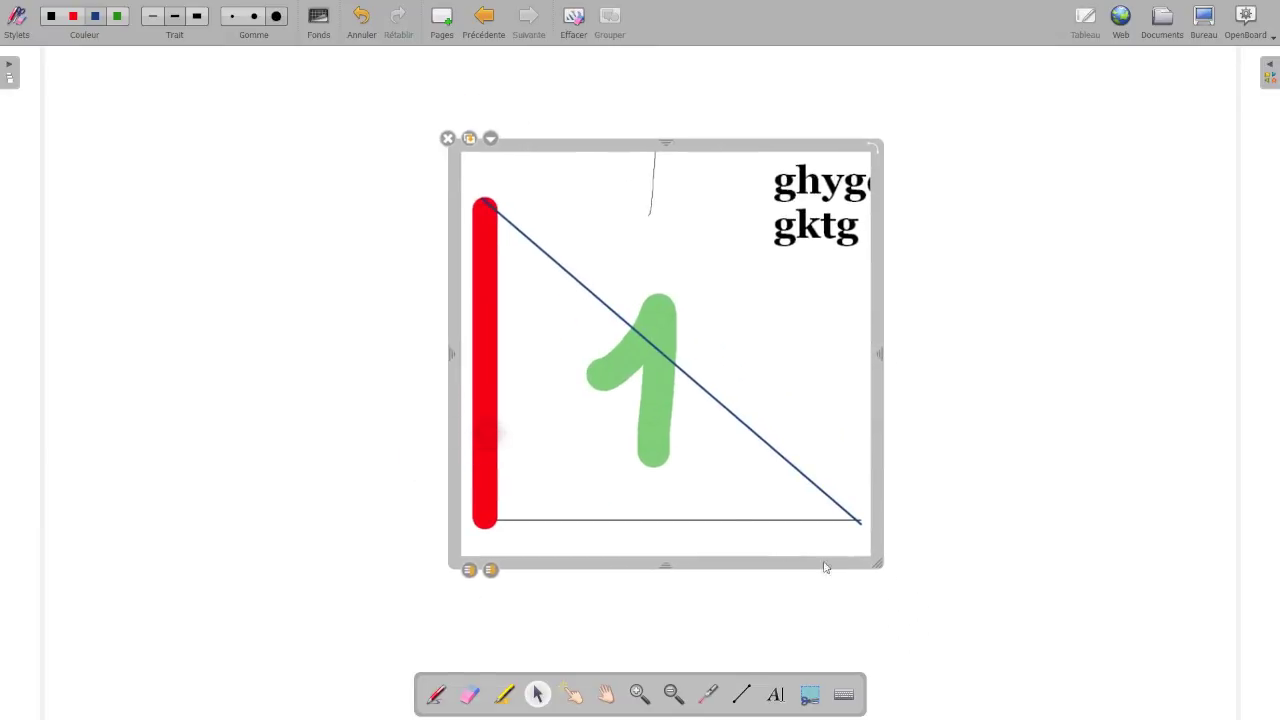
pyautogui.moveTo(878, 567); pyautogui.dragTo(798, 488)
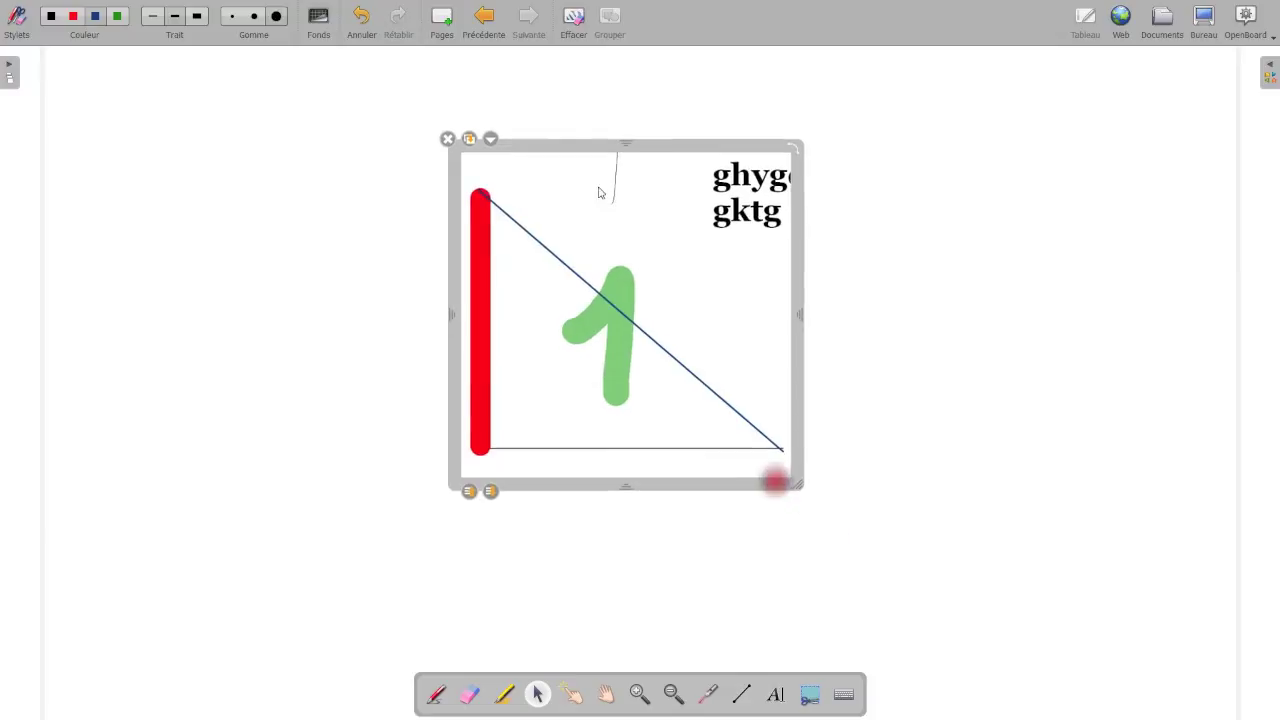
# Return to the previous page, capture the triangle area again and add the capture to the library.
pyautogui.click(489, 24)
pyautogui.click(807, 697)
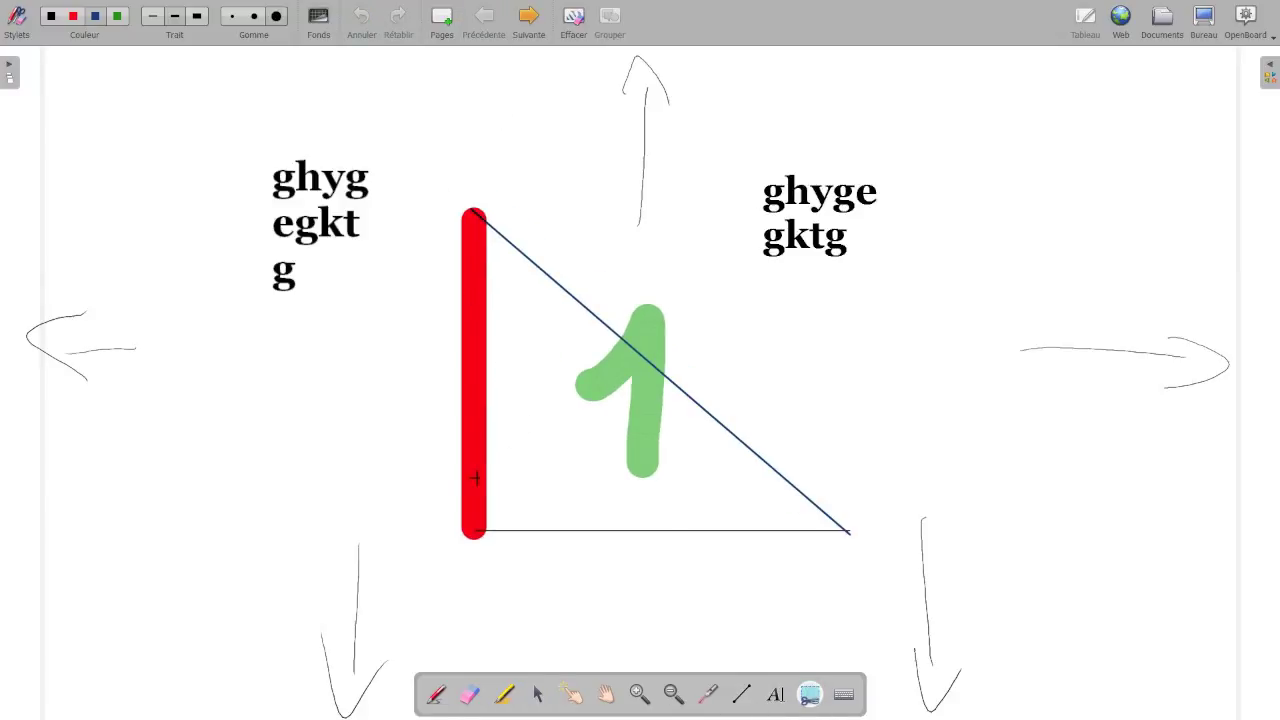
pyautogui.moveTo(436, 197); pyautogui.dragTo(867, 570)
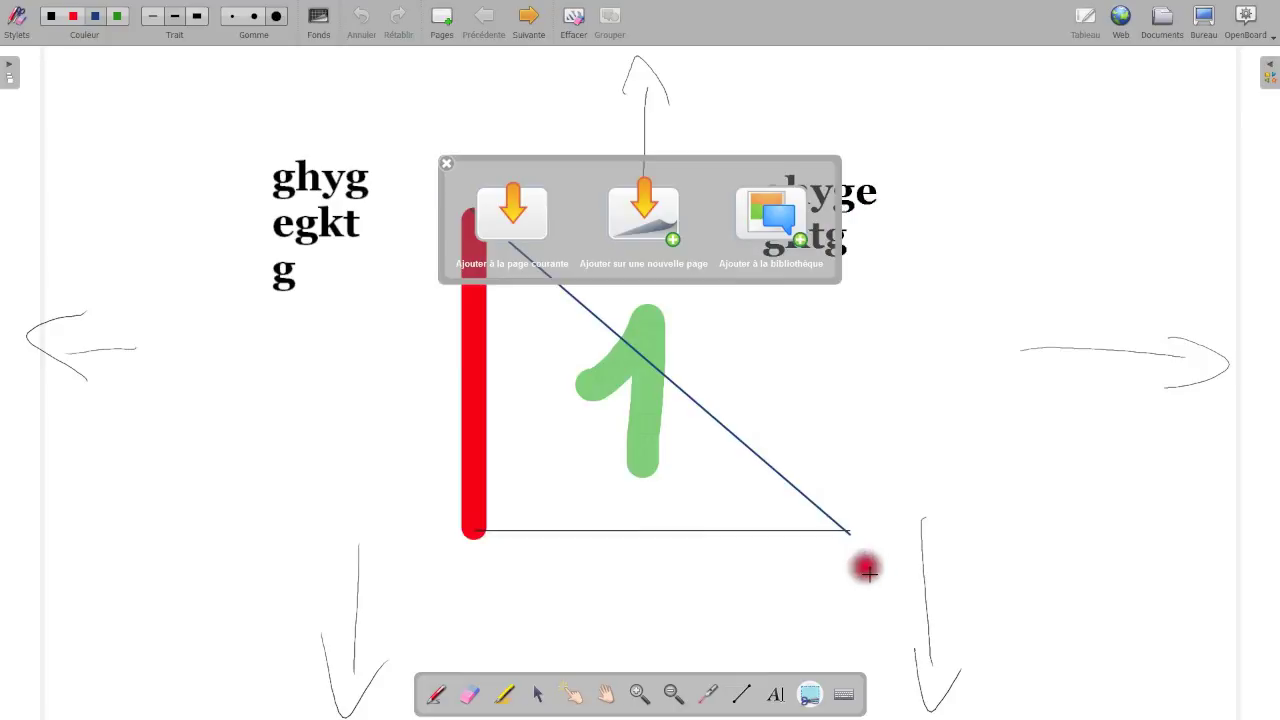
pyautogui.click(771, 218)
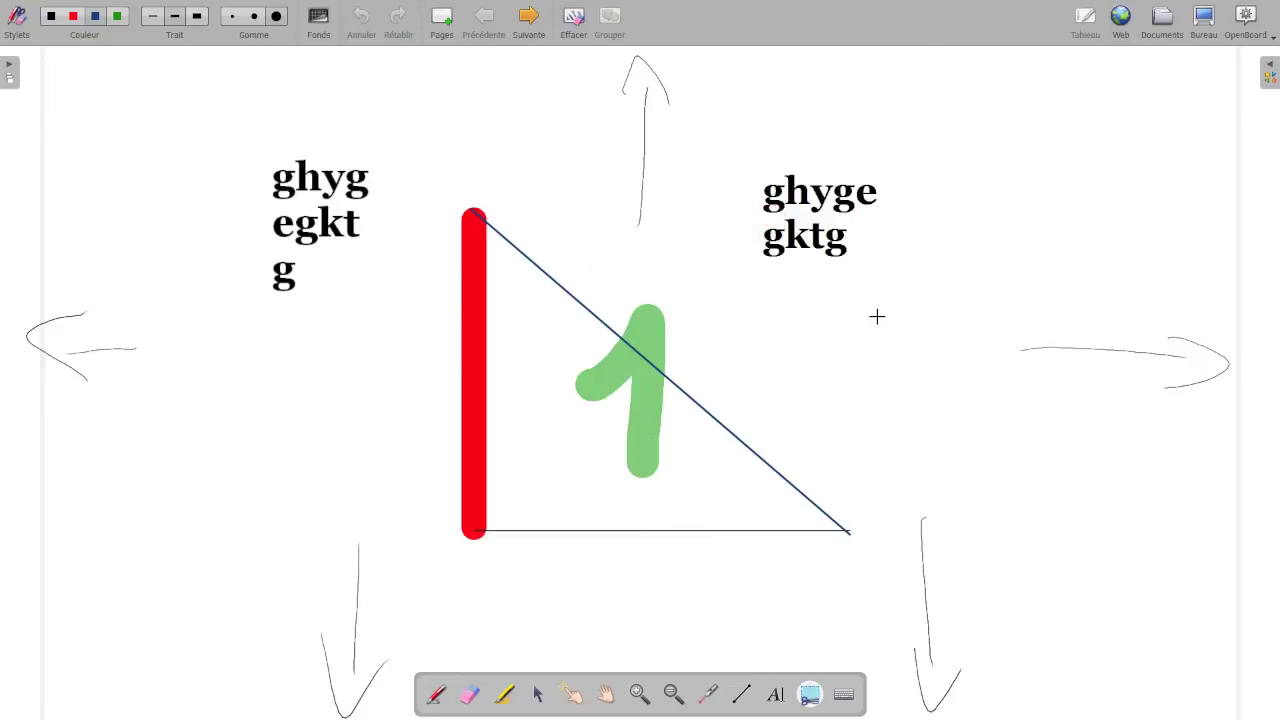
# Add a blank page and place the captured triangle image from the library's pictures folder in the middle of it.
pyautogui.click(449, 20)
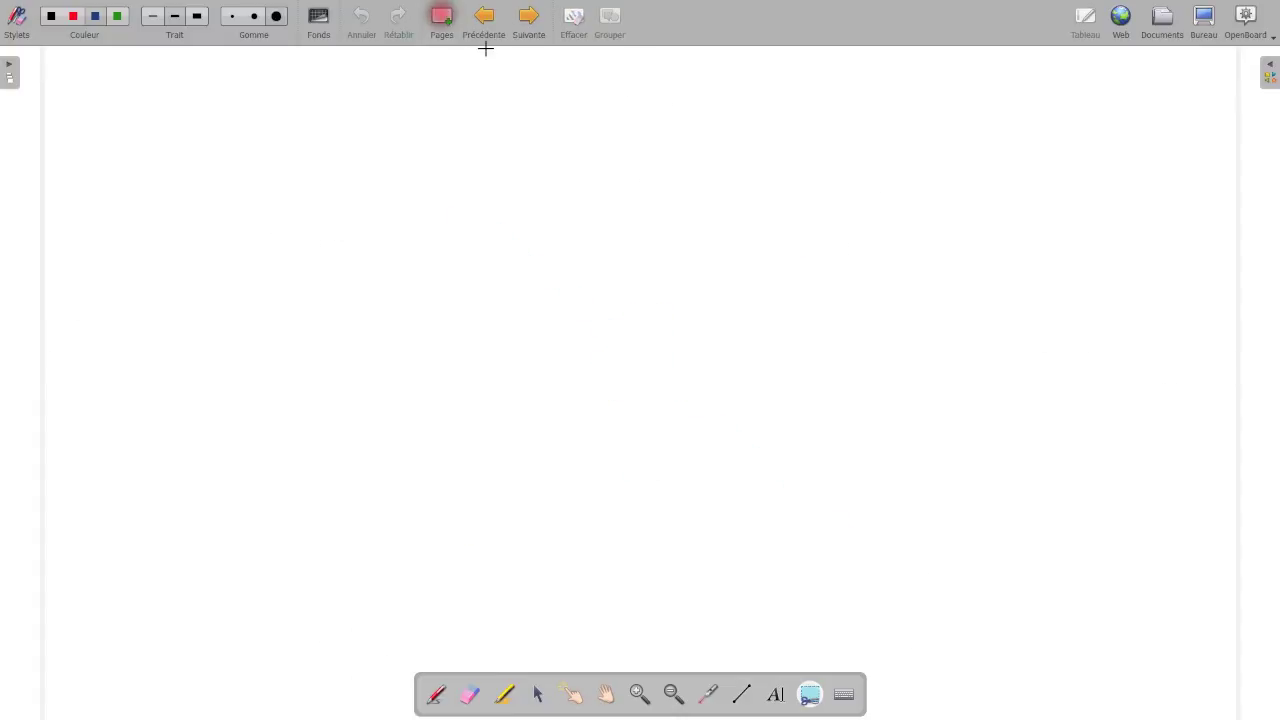
pyautogui.click(1268, 70)
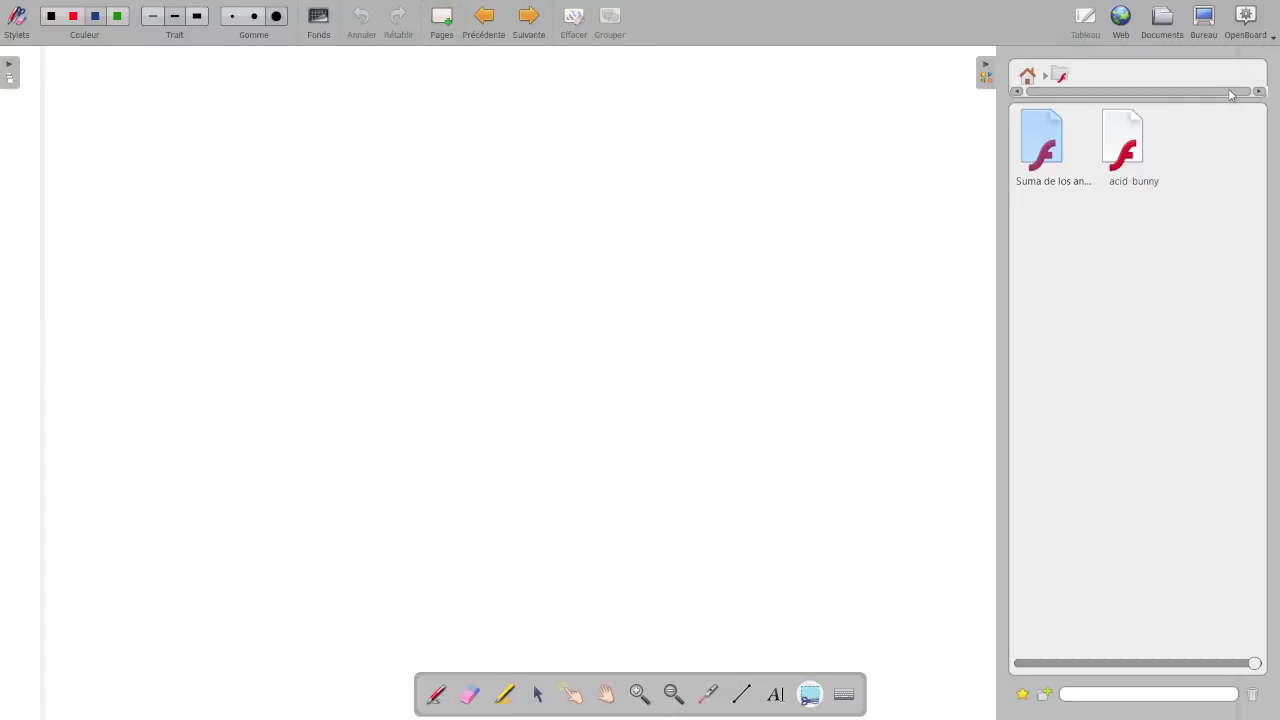
pyautogui.click(1028, 76)
pyautogui.click(1052, 218)
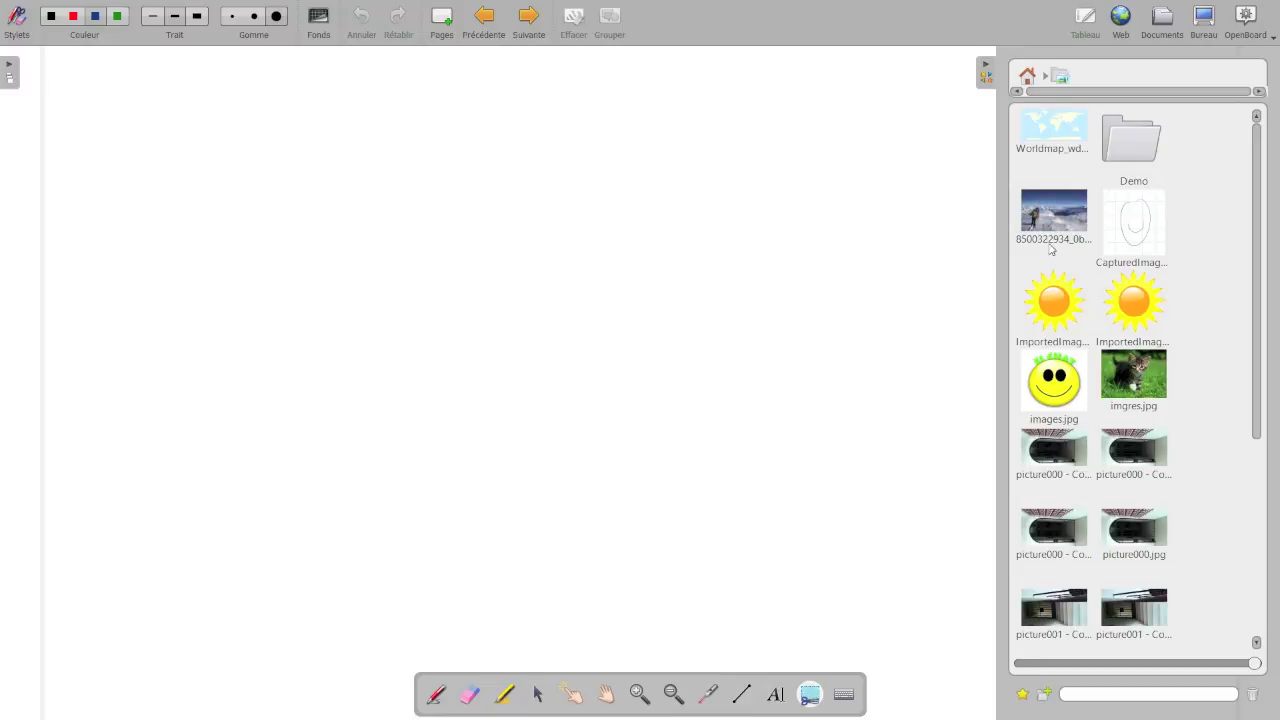
pyautogui.moveTo(1257, 337); pyautogui.dragTo(1259, 650)
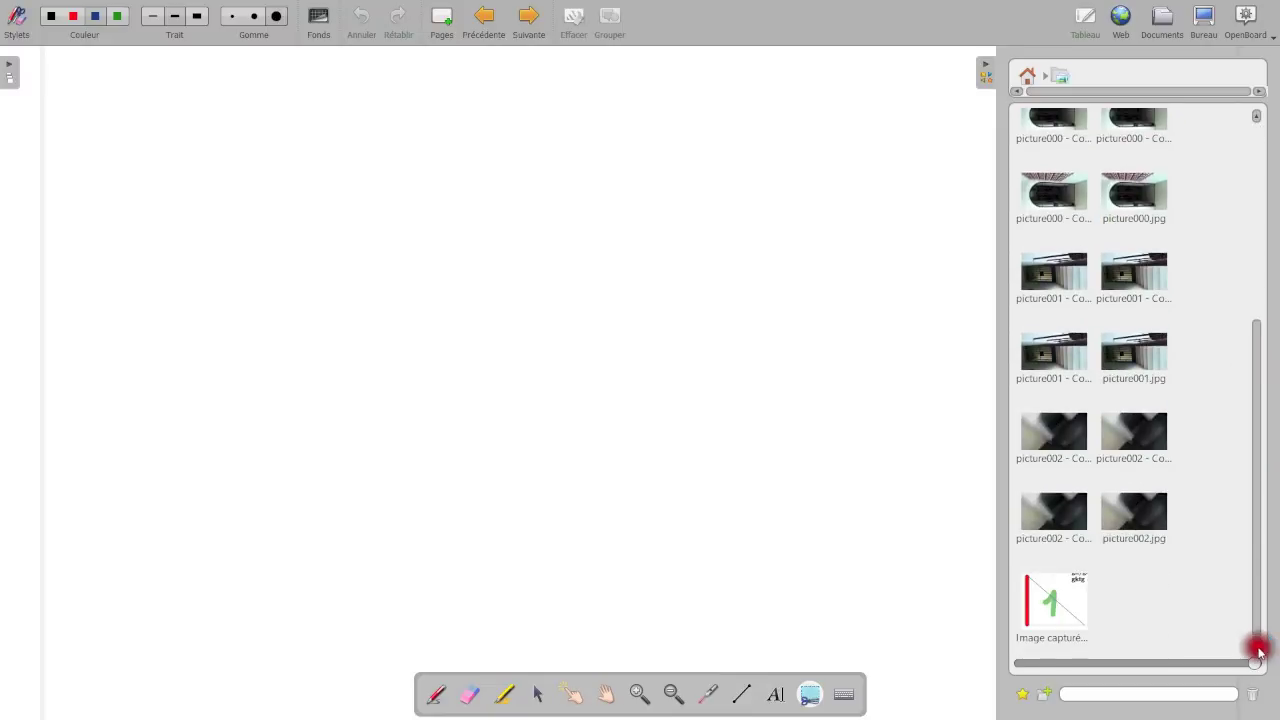
pyautogui.moveTo(1057, 593); pyautogui.dragTo(600, 337)
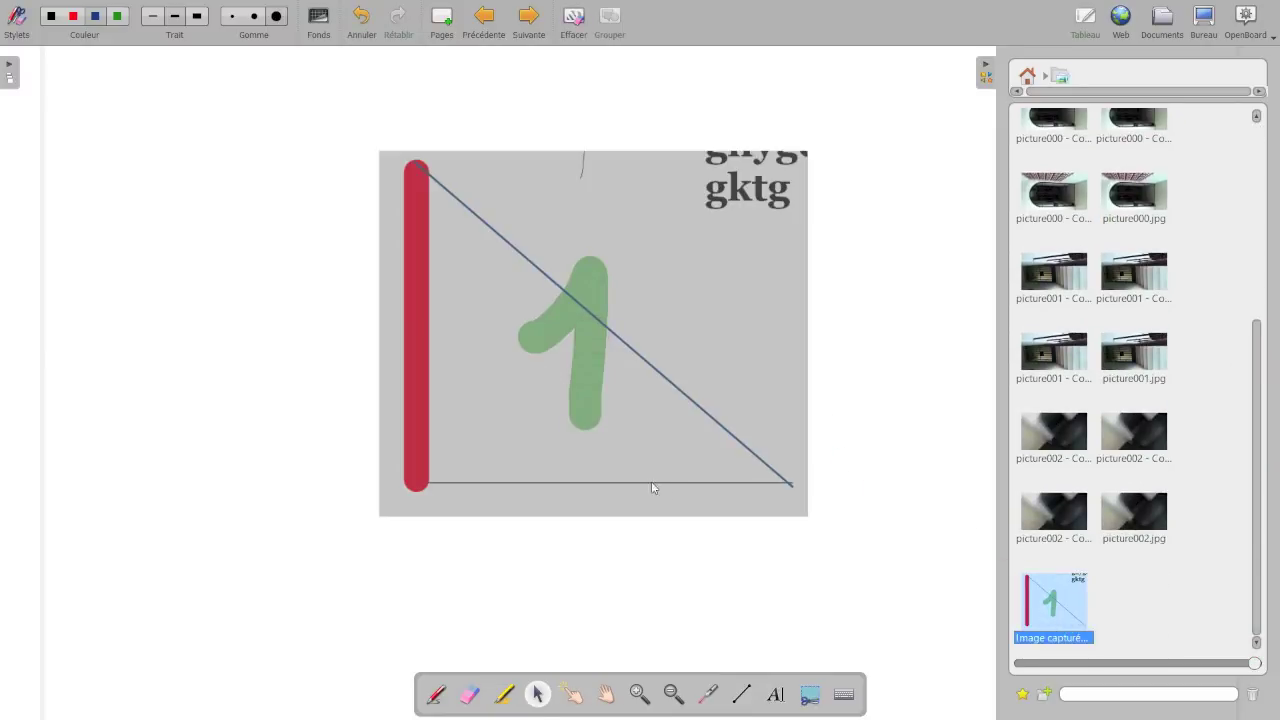
# Select the placed triangle image and scale it down from its lower corner.
pyautogui.click(631, 455)
pyautogui.moveTo(813, 524); pyautogui.dragTo(803, 514)
pyautogui.moveTo(803, 514); pyautogui.dragTo(602, 370)
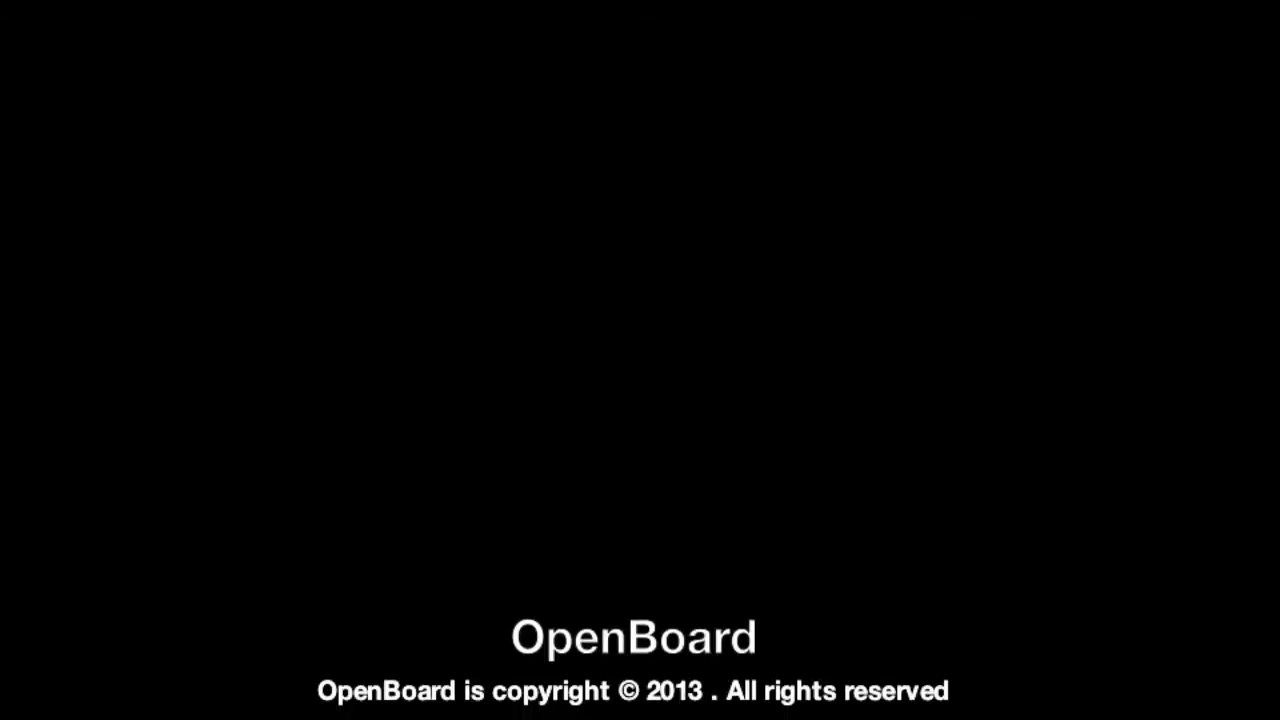